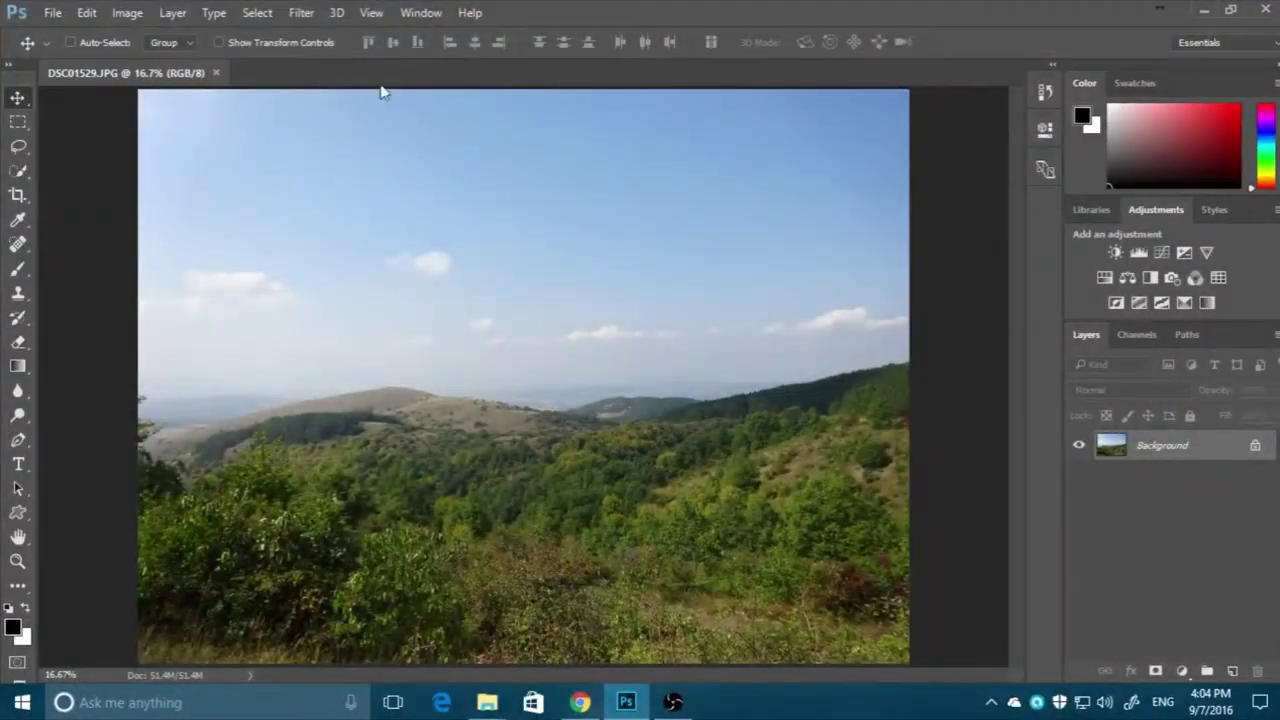
Launch Analog Efex Pro 2 on the hillside photo from the Nik Collection filters
left_click(316, 14)
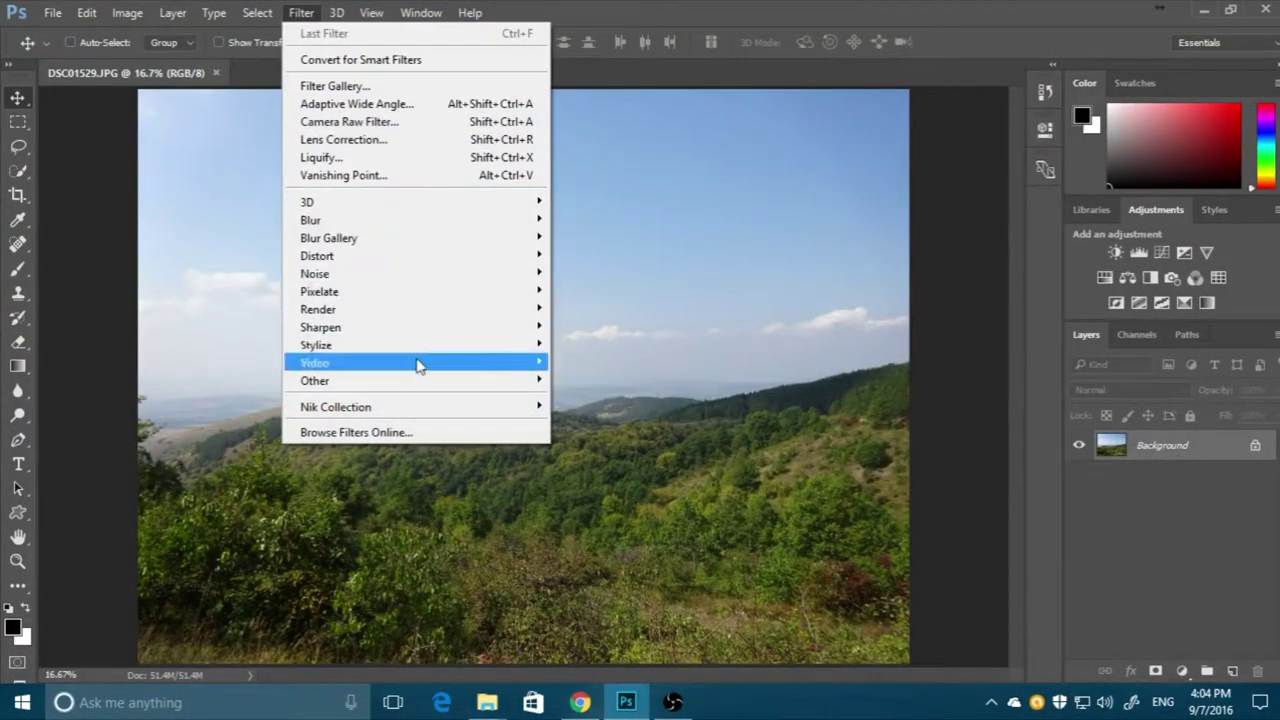
left_click(592, 408)
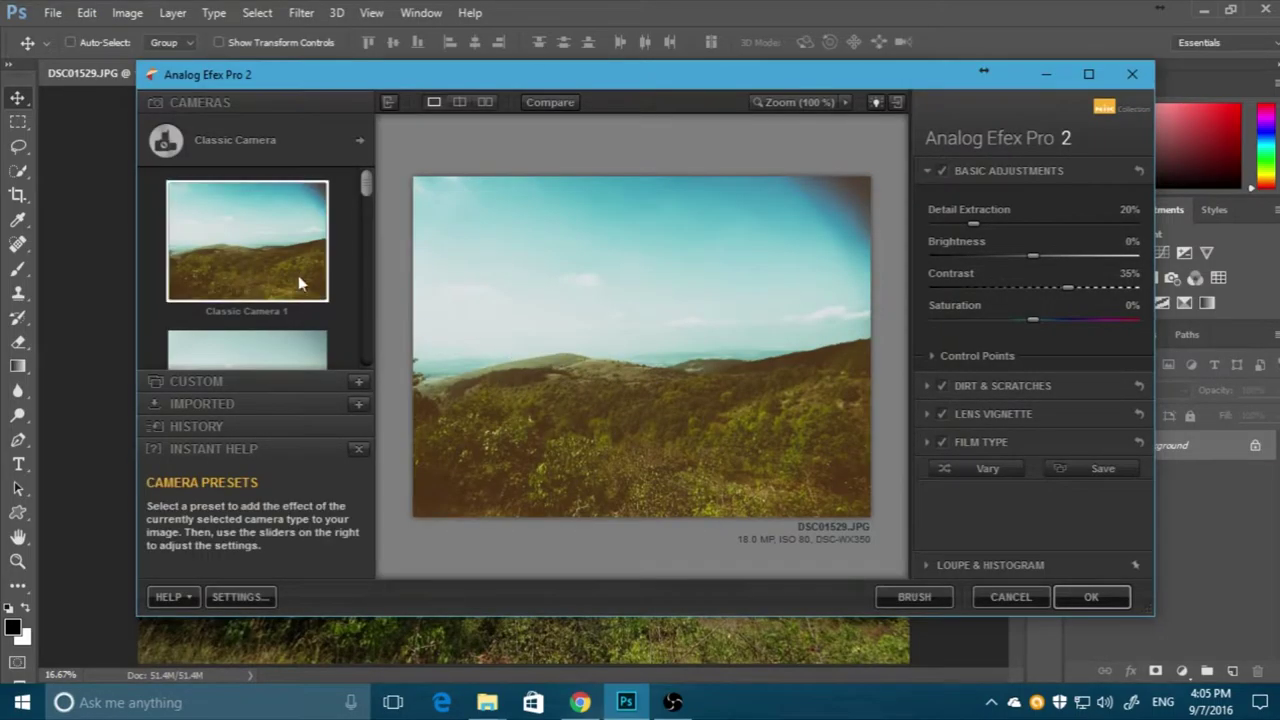
Browse the camera presets, then set Detail Extraction 16%, Contrast -5% and Saturation -73%
scroll(315, 300, "down", 1)
scroll(333, 308, "down", 1)
scroll(333, 308, "down", 1)
scroll(333, 310, "down", 1)
scroll(333, 310, "down", 1)
scroll(333, 310, "down", 1)
scroll(333, 311, "down", 1)
scroll(333, 311, "down", 1)
scroll(333, 311, "down", 1)
scroll(333, 311, "down", 1)
scroll(336, 322, "down", 1)
scroll(336, 322, "down", 1)
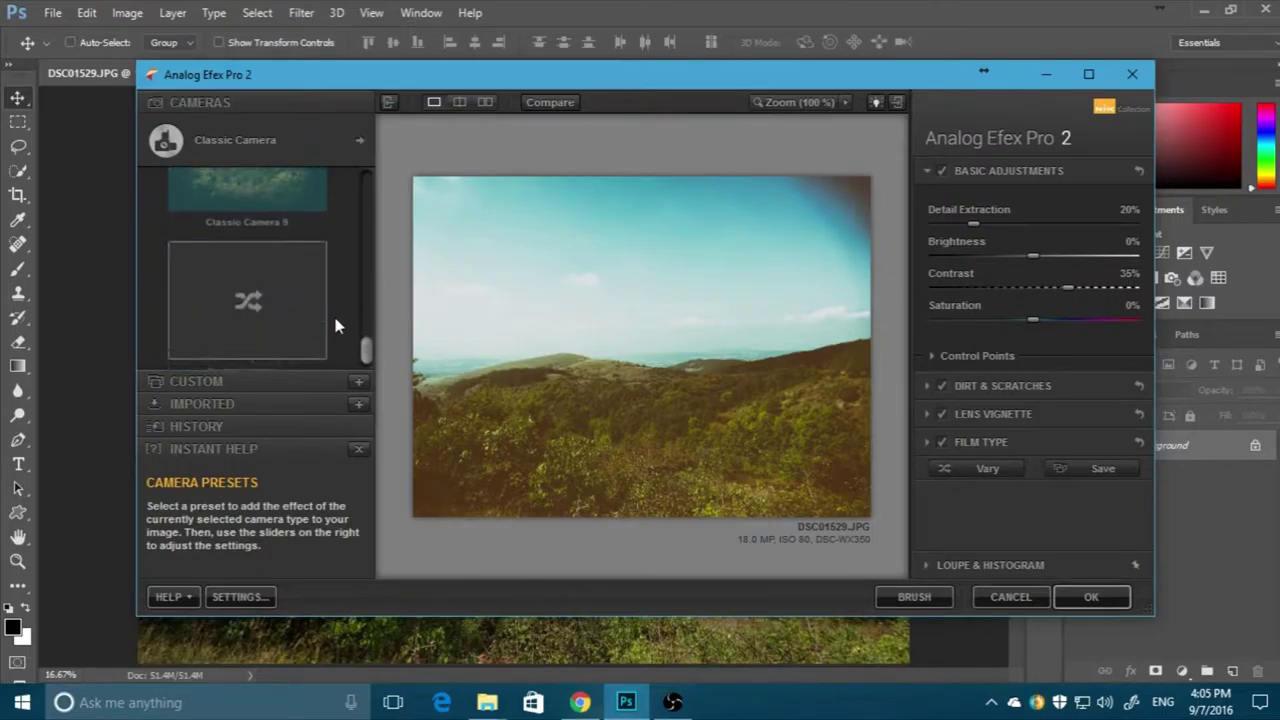
scroll(336, 324, "up", 1)
scroll(336, 325, "up", 1)
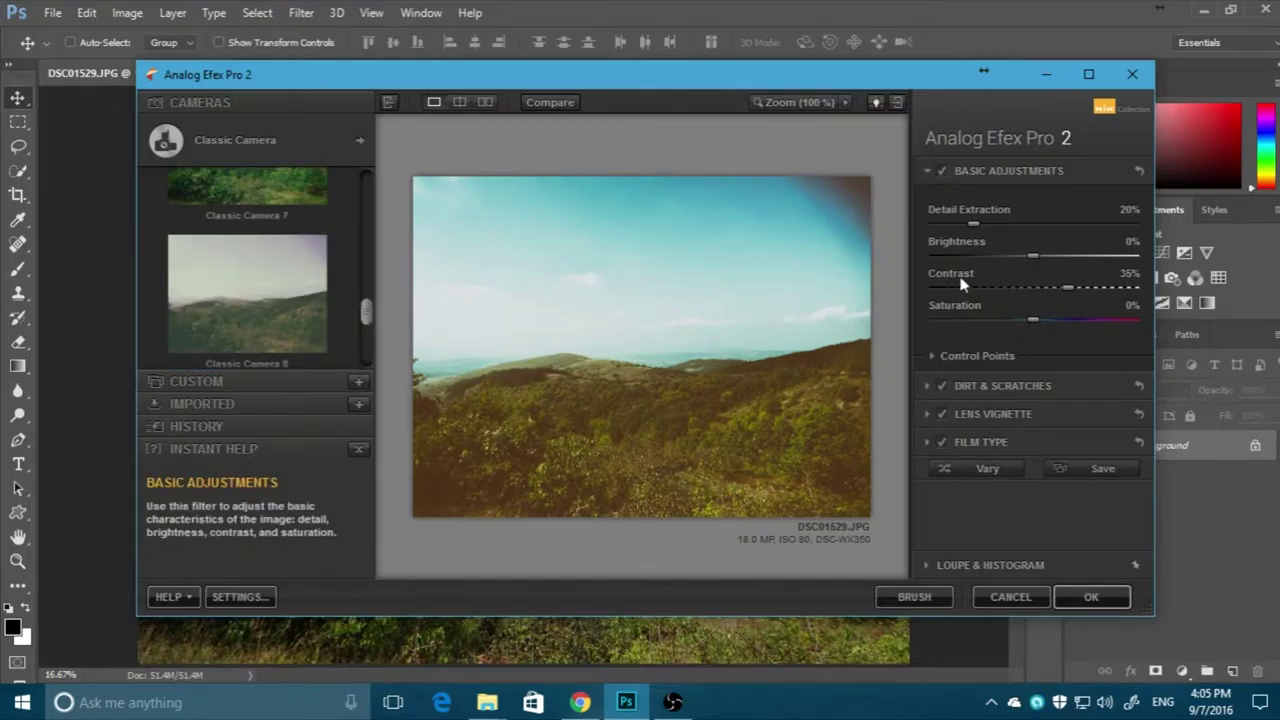
mouse_move(985, 224)
left_mouse_down()
mouse_move(1036, 224)
mouse_move(966, 224)
left_mouse_up()
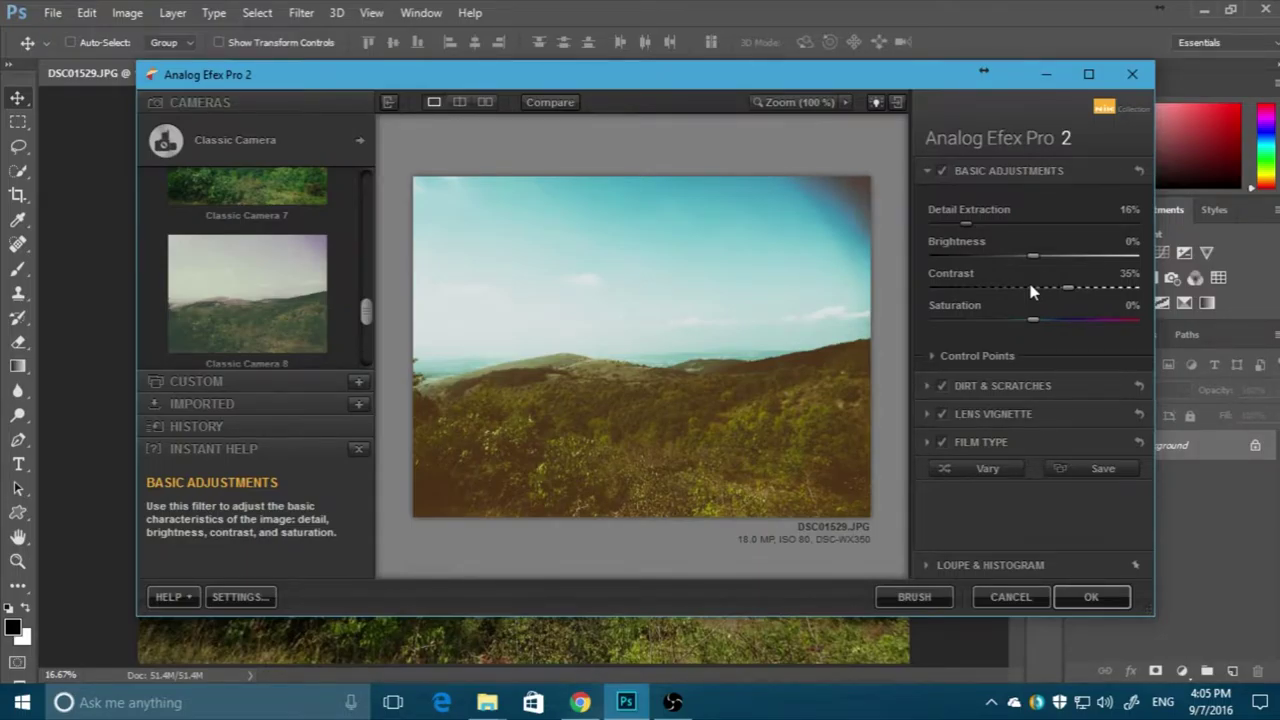
mouse_move(1033, 290)
left_mouse_down()
mouse_move(980, 327)
mouse_move(1108, 322)
left_mouse_up()
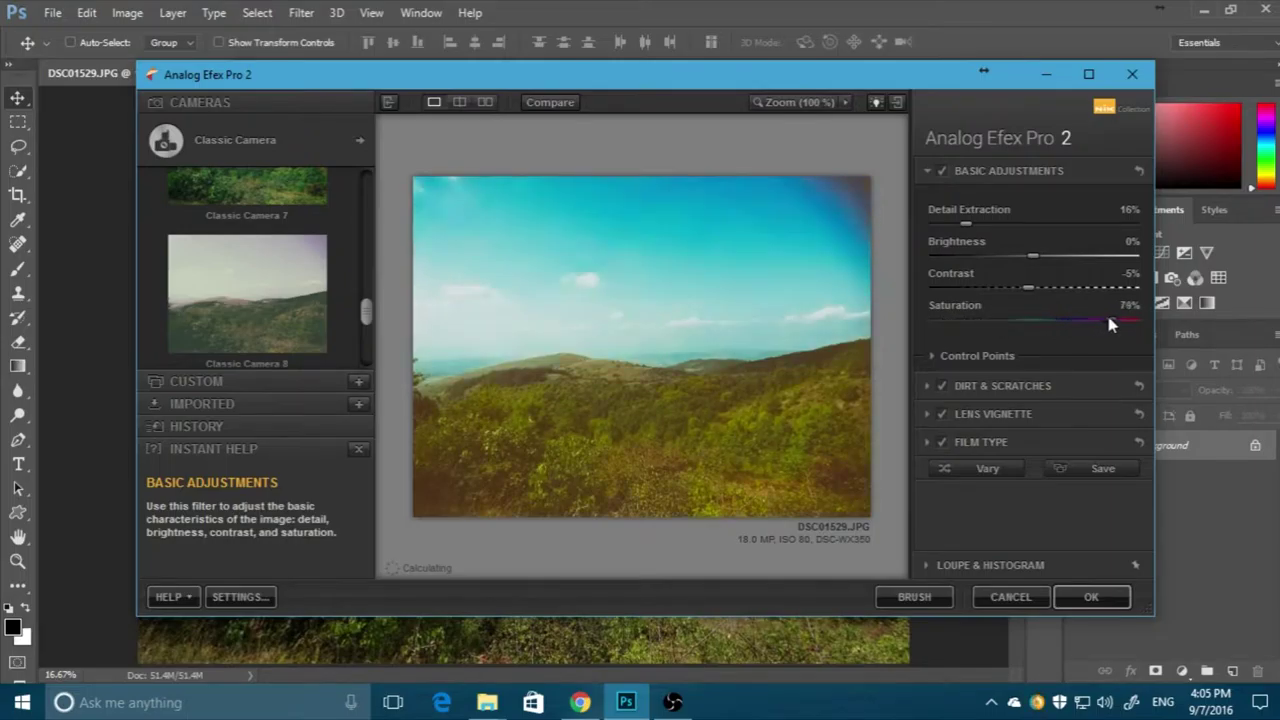
left_click_drag(1110, 320, 967, 321)
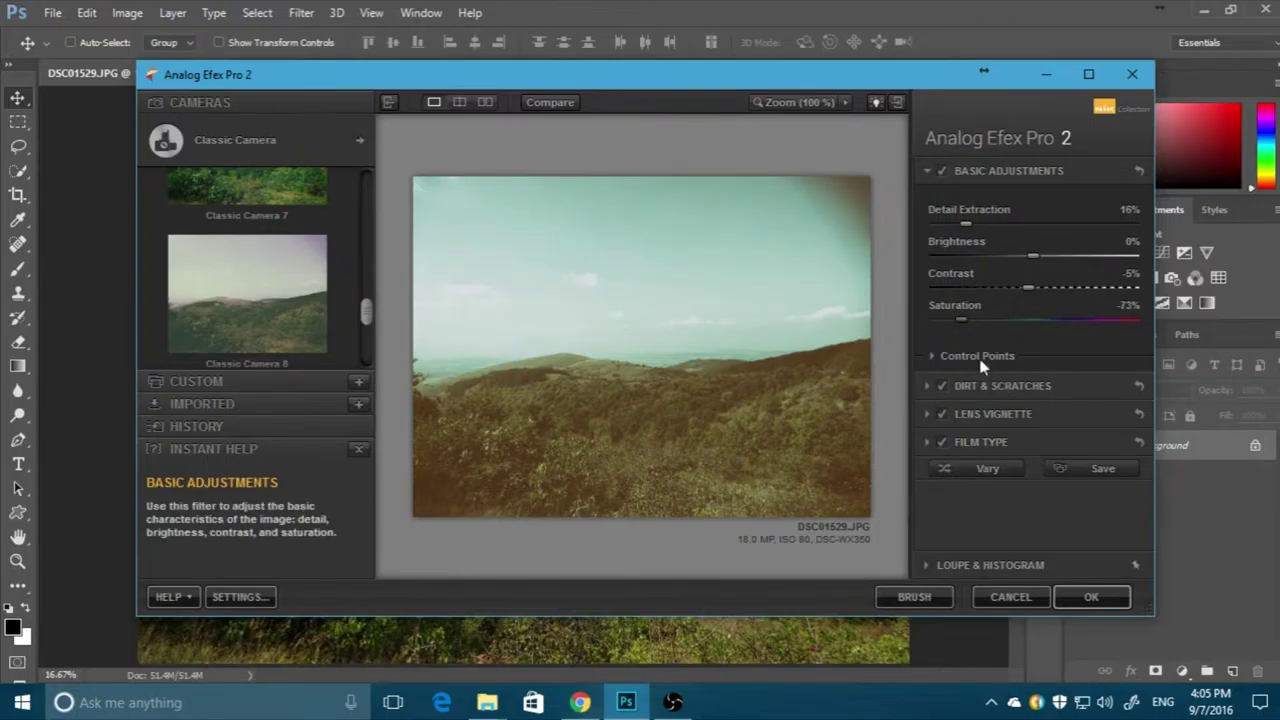
Apply a speckled Dirt & Scratches texture to the photo
left_click(978, 357)
scroll(980, 365, "down", 2)
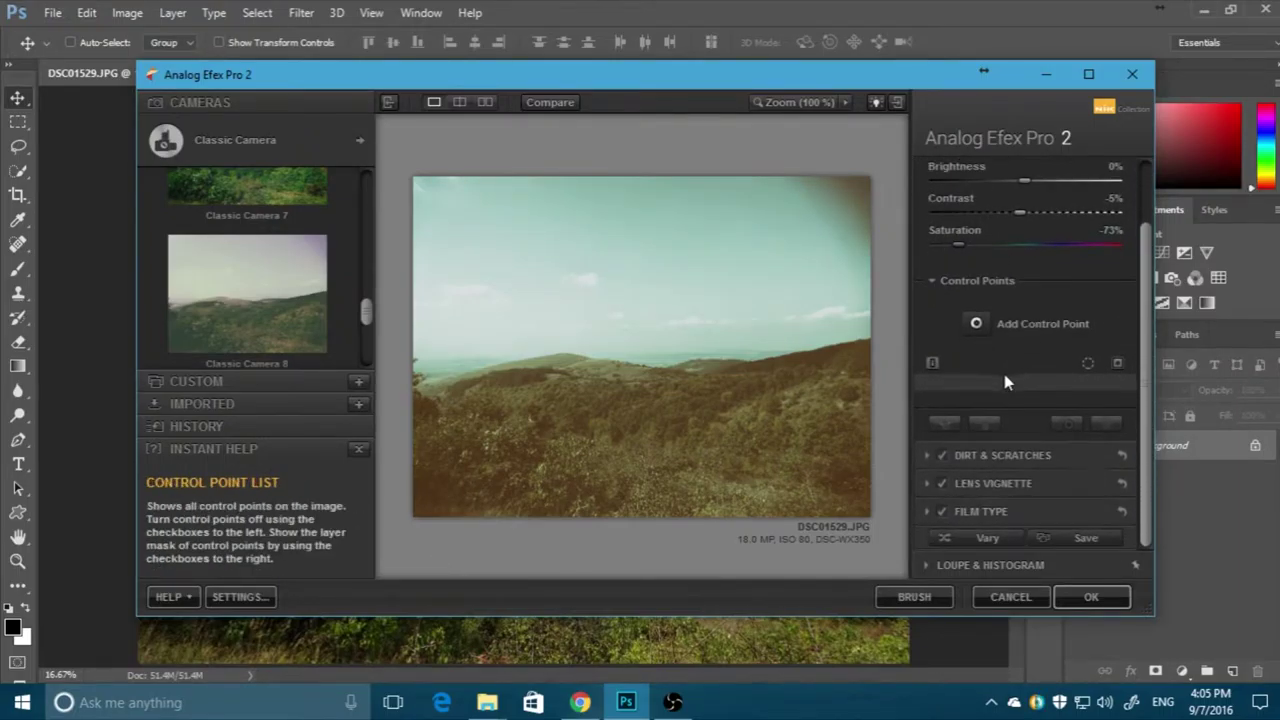
left_click(1013, 457)
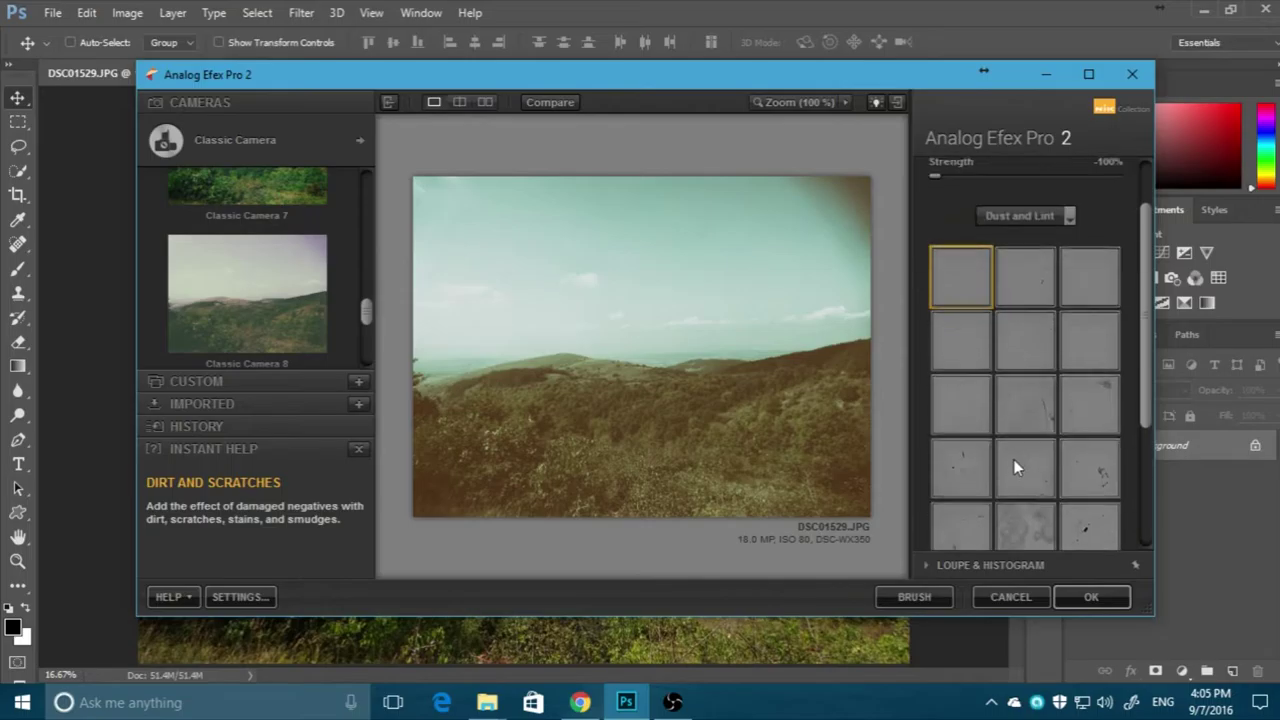
scroll(1013, 467, "down", 3)
scroll(1050, 450, "up", 1)
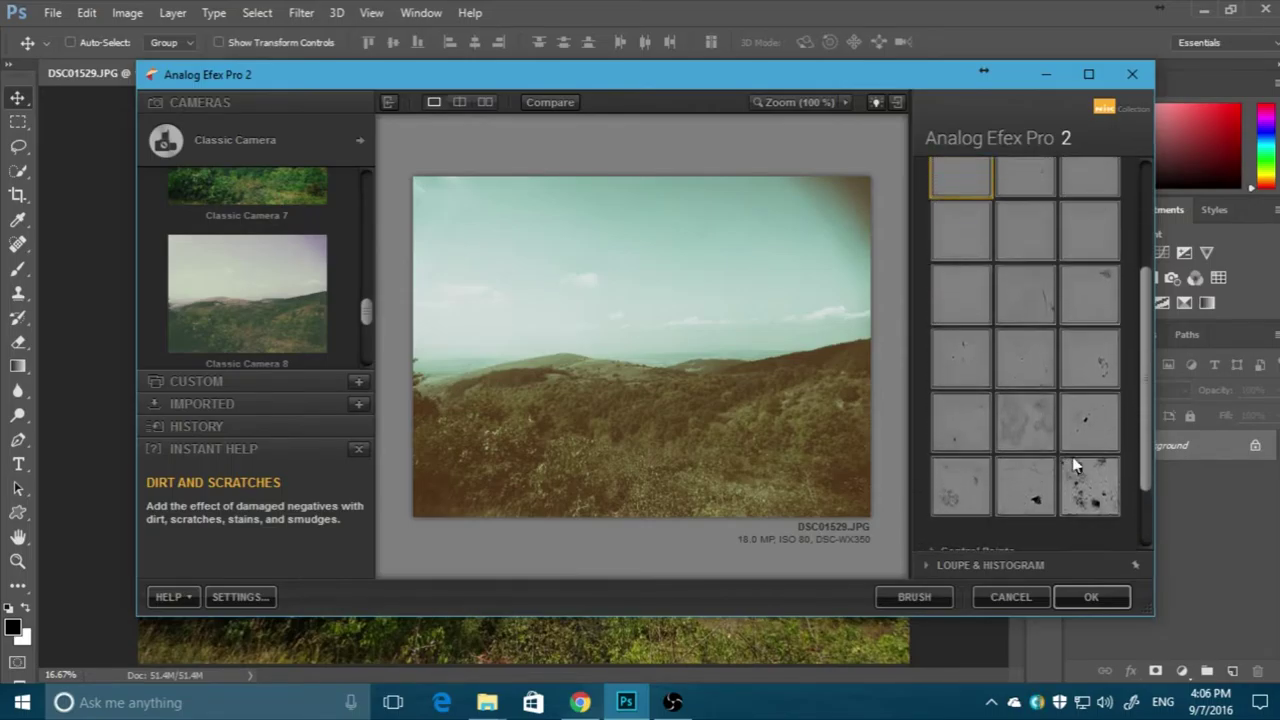
left_click(1089, 440)
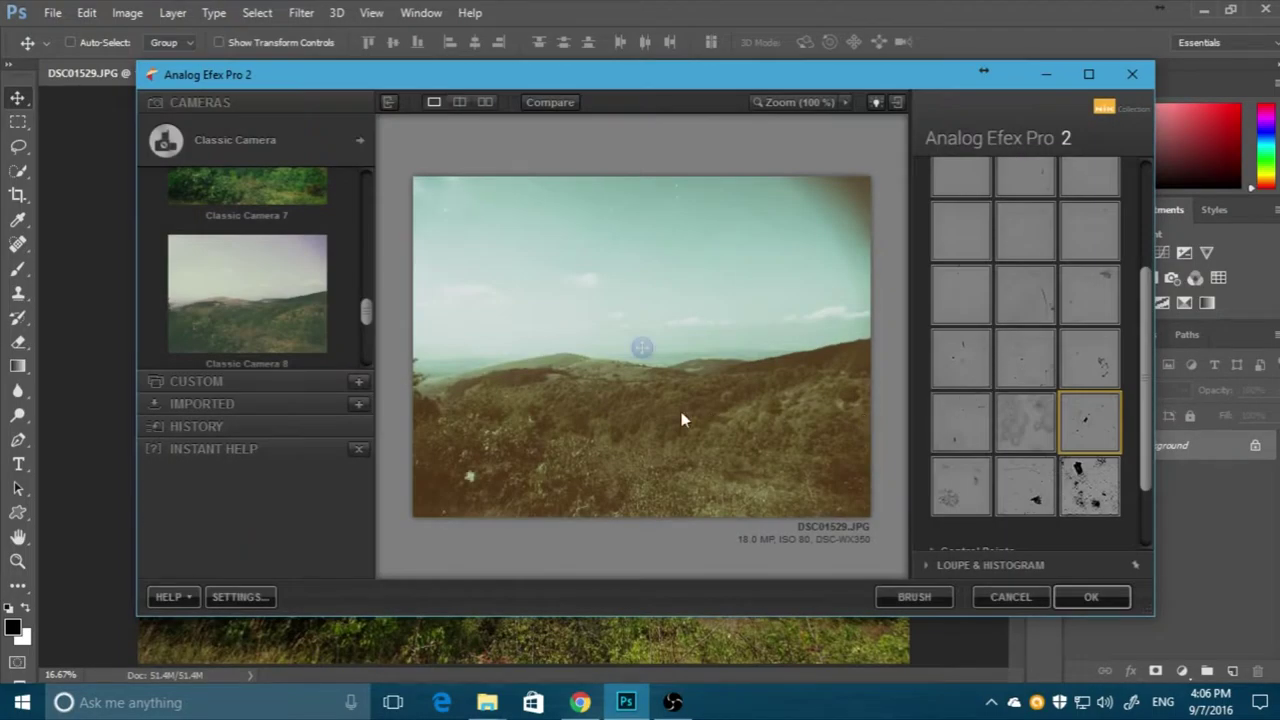
Try the Classic Camera 8 preset, then switch back to Classic Camera 1
scroll(296, 335, "down", 1)
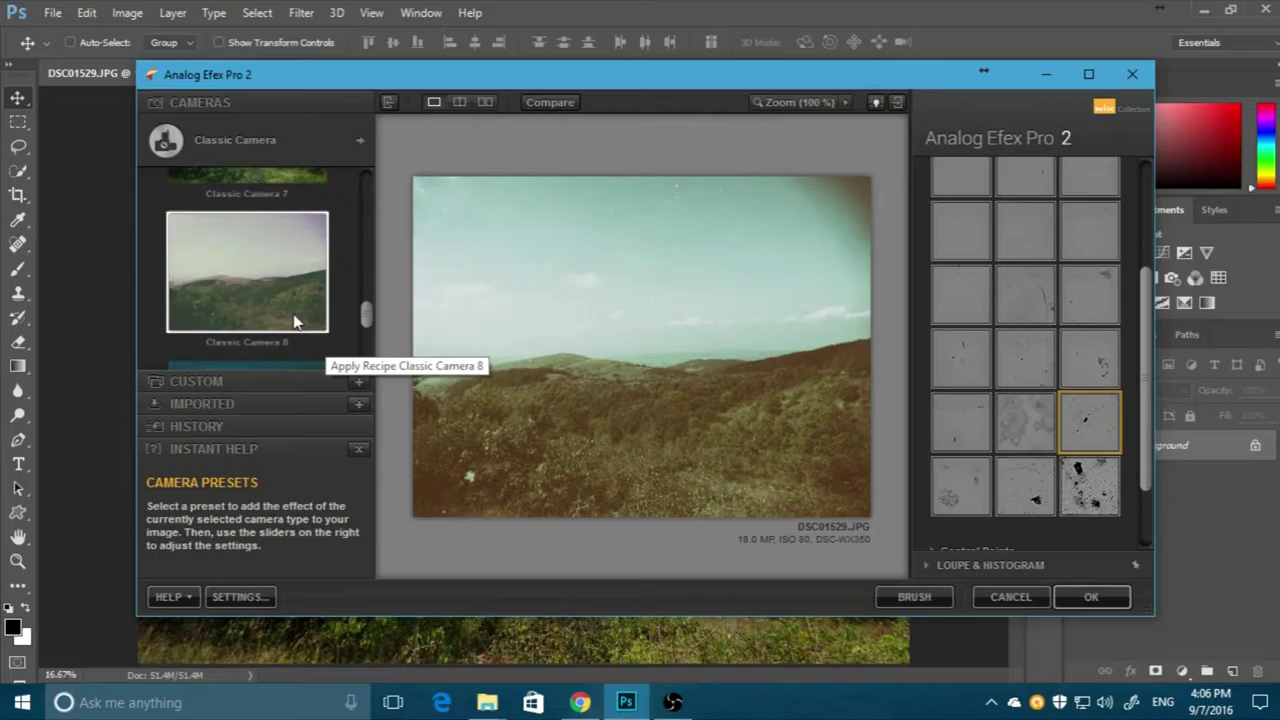
left_click(282, 285)
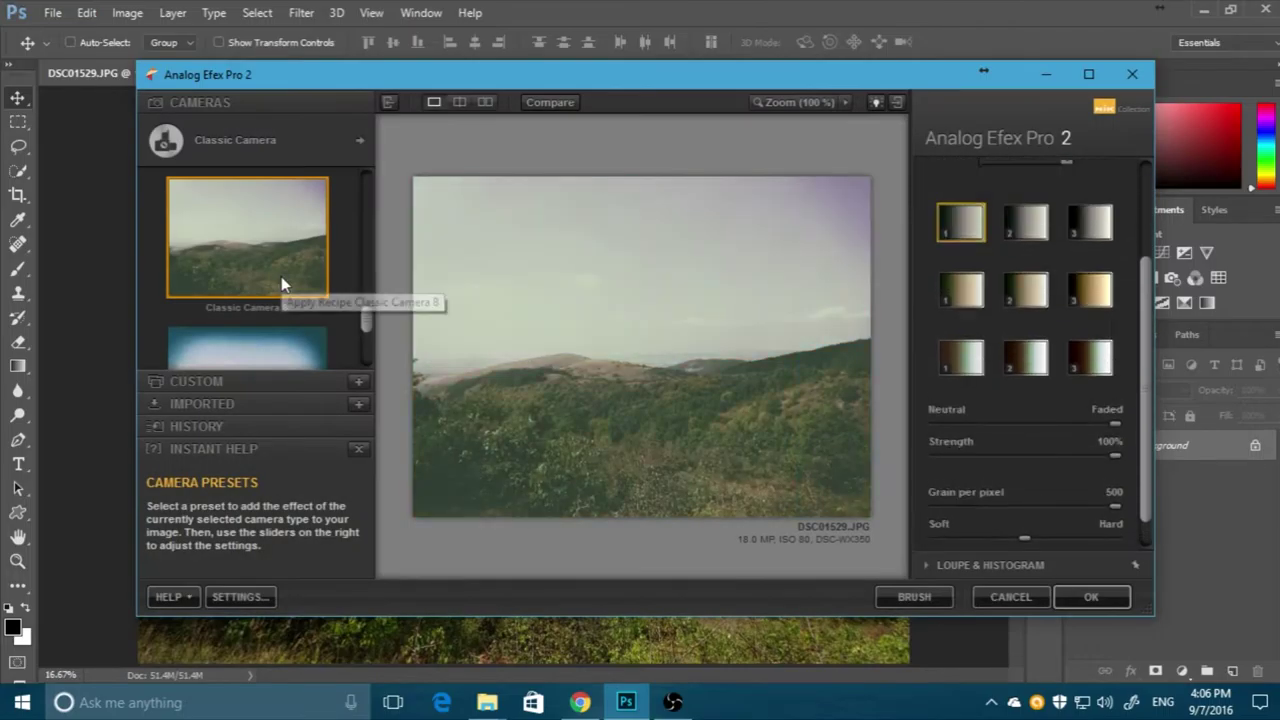
scroll(283, 290, "up", 1)
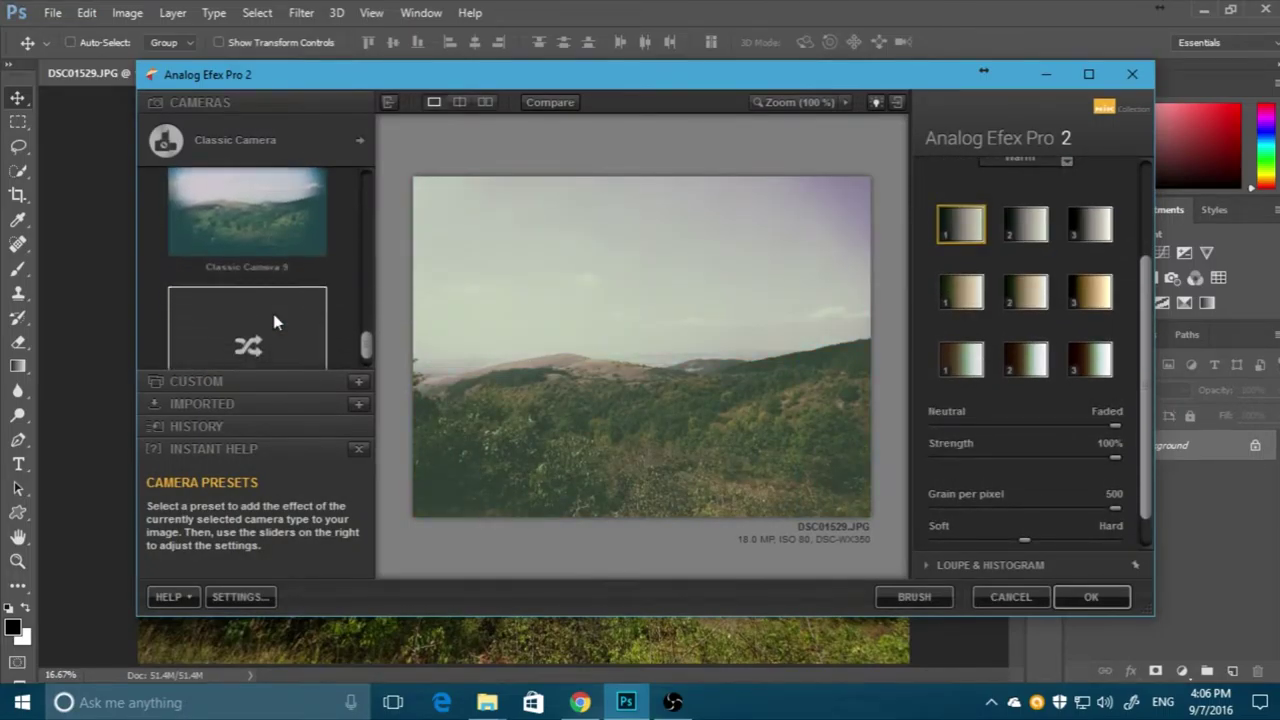
scroll(275, 322, "up", 1)
scroll(278, 320, "up", 1)
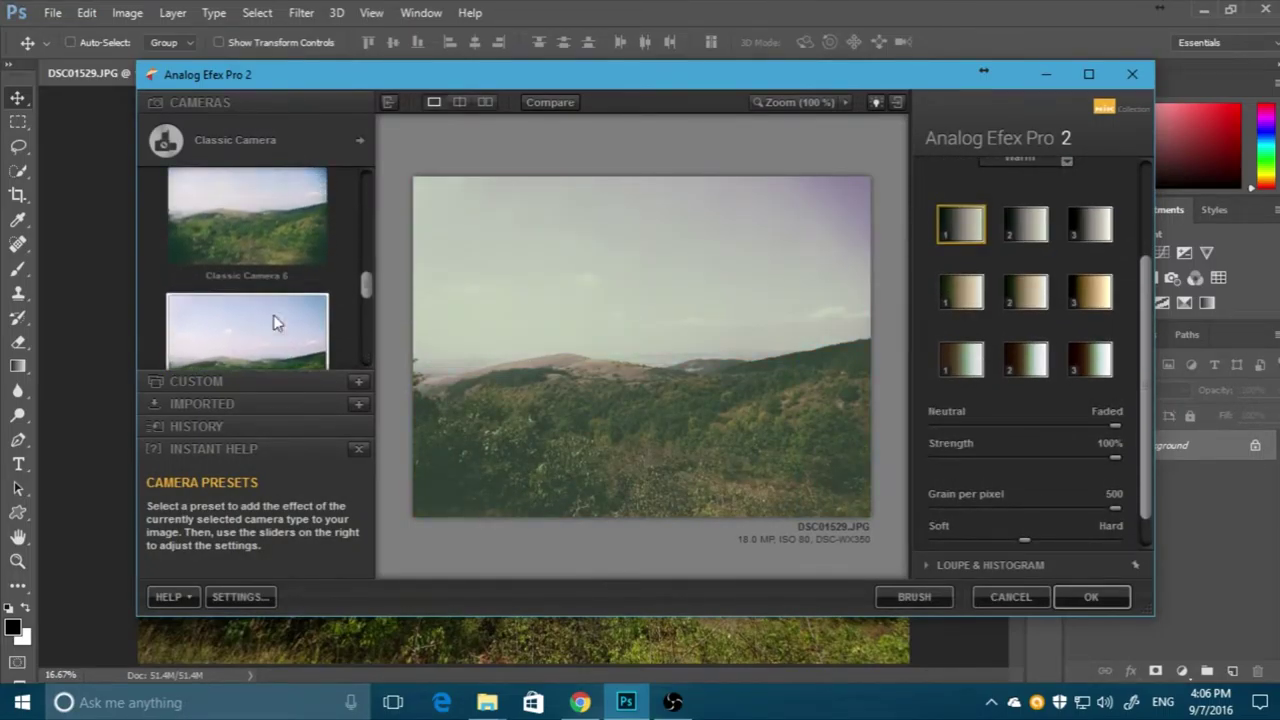
scroll(282, 320, "up", 1)
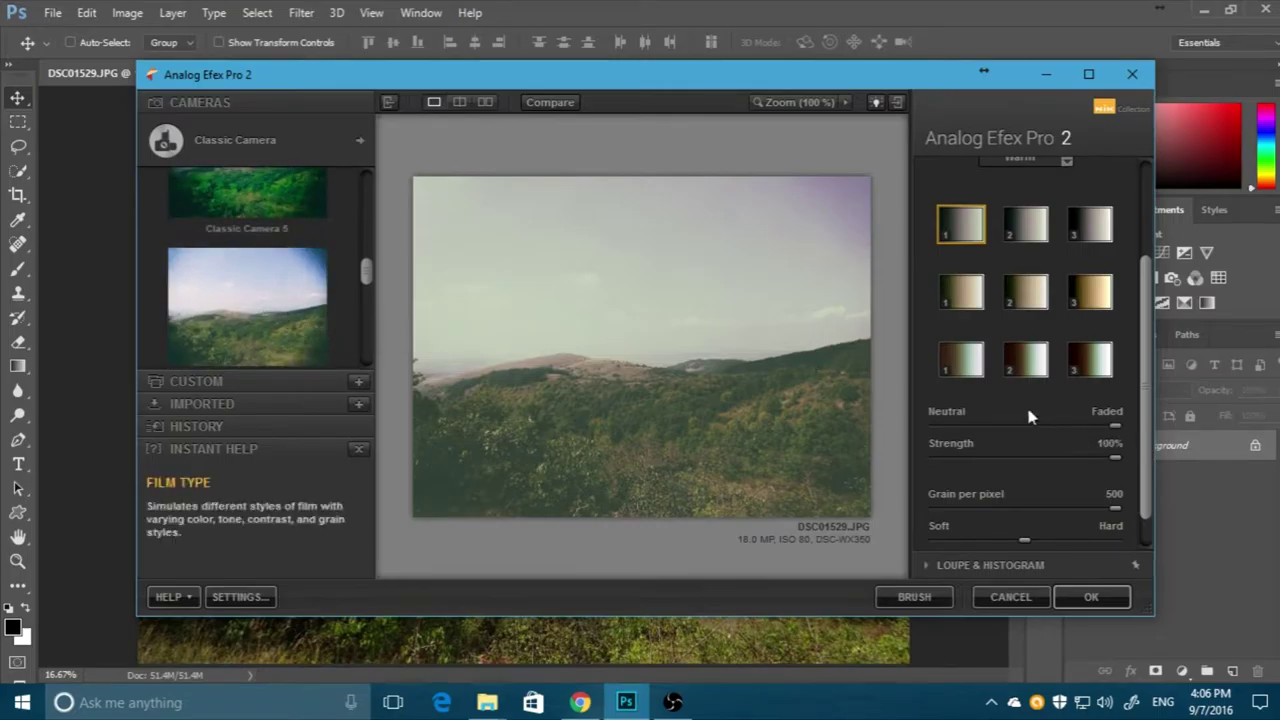
scroll(1026, 403, "up", 1)
scroll(1030, 418, "up", 2)
scroll(1030, 418, "up", 1)
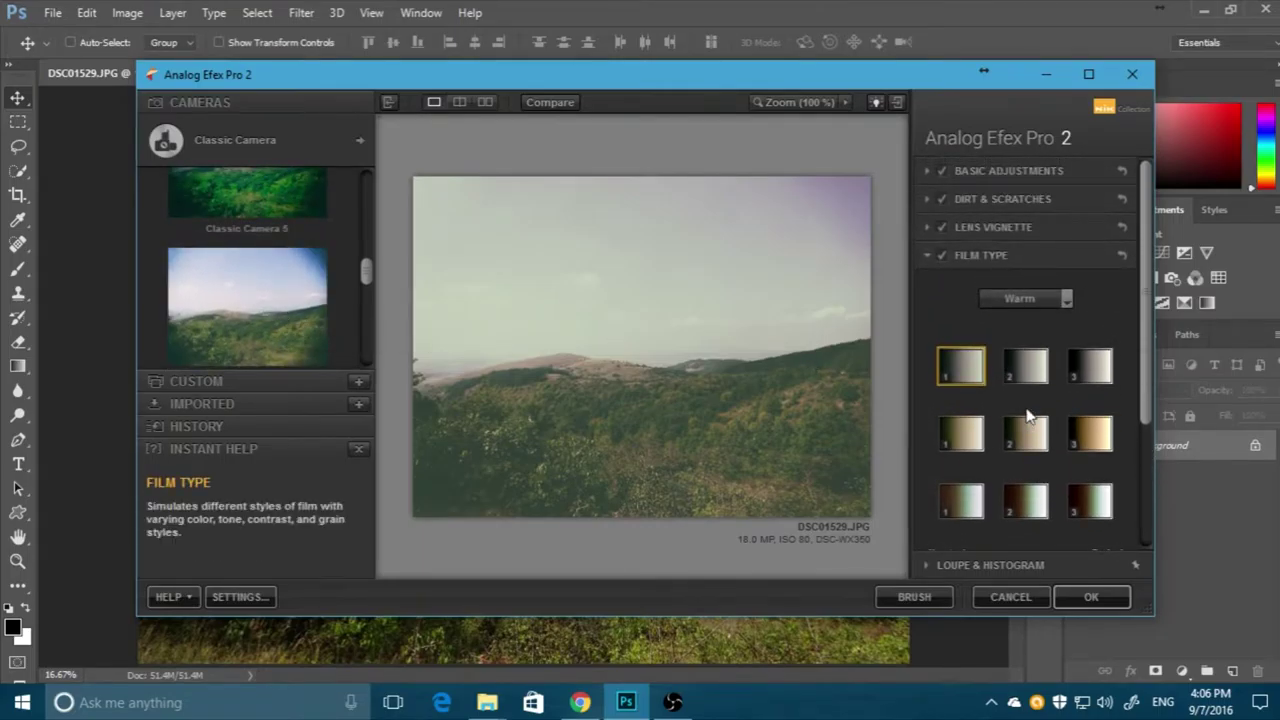
scroll(249, 354, "up", 1)
scroll(248, 355, "up", 2)
scroll(249, 354, "up", 1)
scroll(246, 350, "up", 1)
scroll(246, 350, "up", 1)
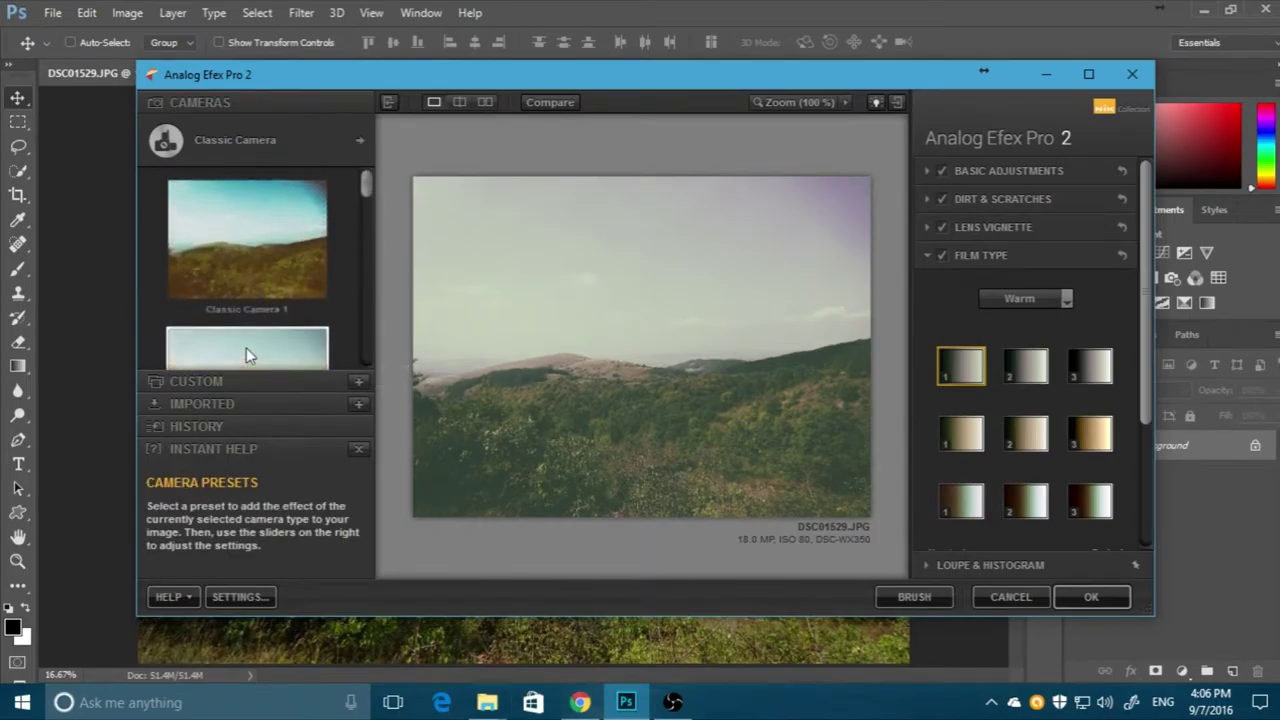
left_click(280, 290)
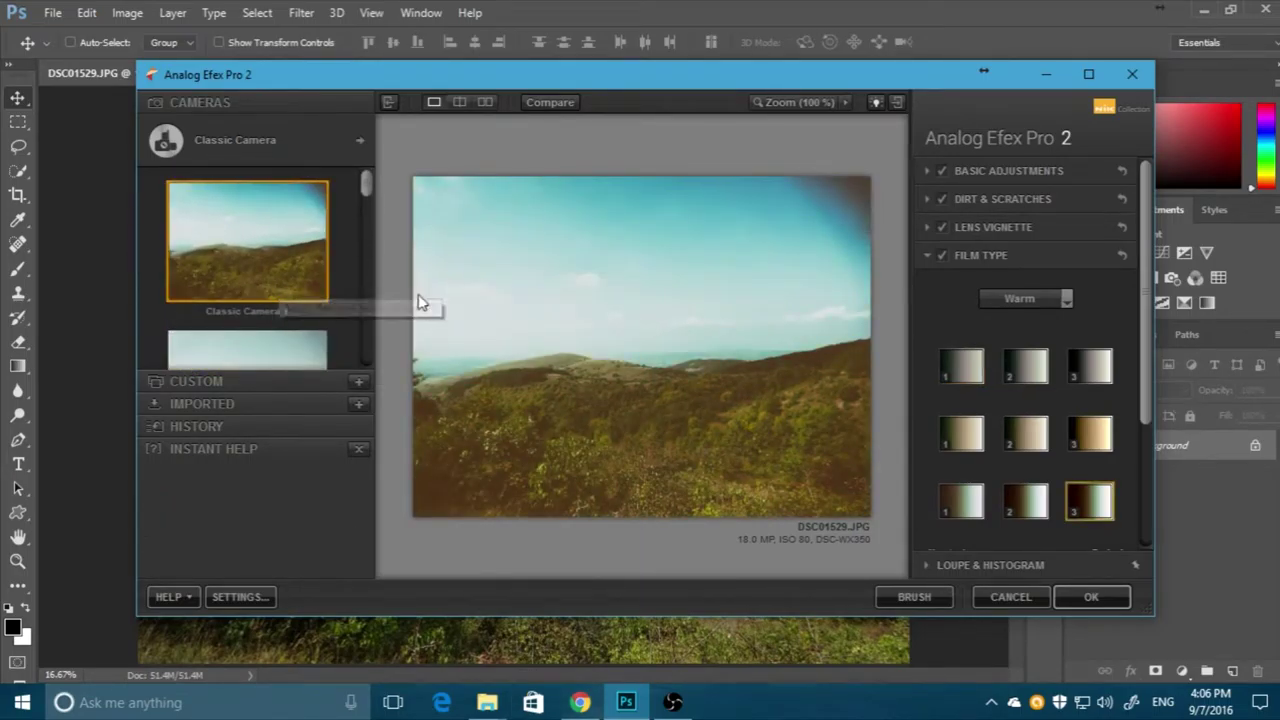
Expand the Dirt & Scratches options and scroll through them
left_click(991, 199)
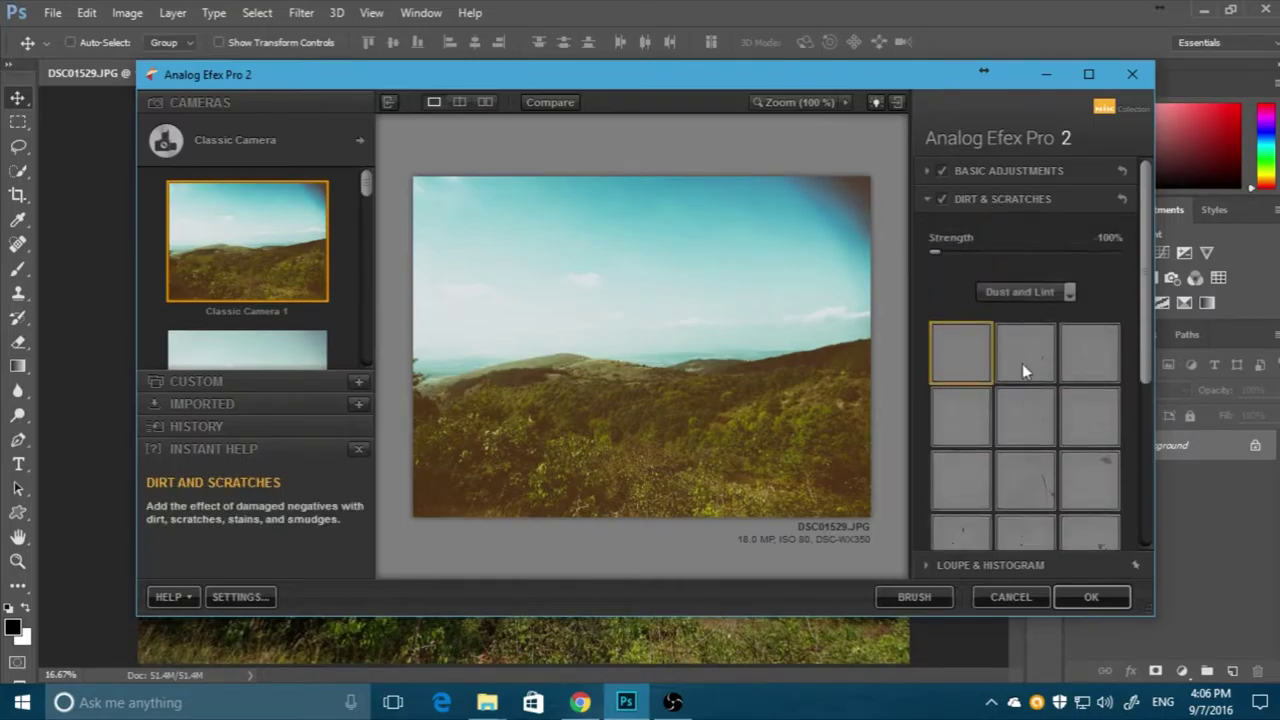
scroll(1022, 363, "down", 2)
scroll(1039, 517, "down", 1)
scroll(1020, 490, "down", 1)
Pick a dirt texture, then launch Color Efex Pro 4 on the hillside photo
left_click(1012, 470)
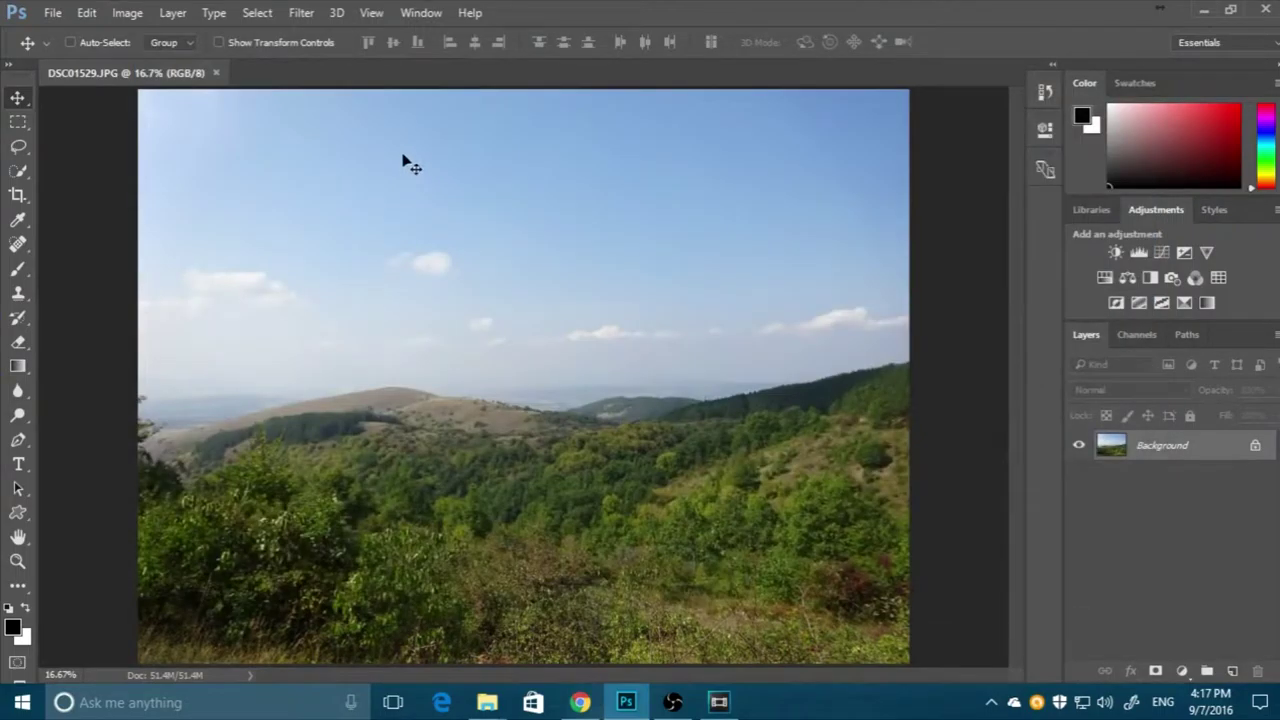
left_click(301, 13)
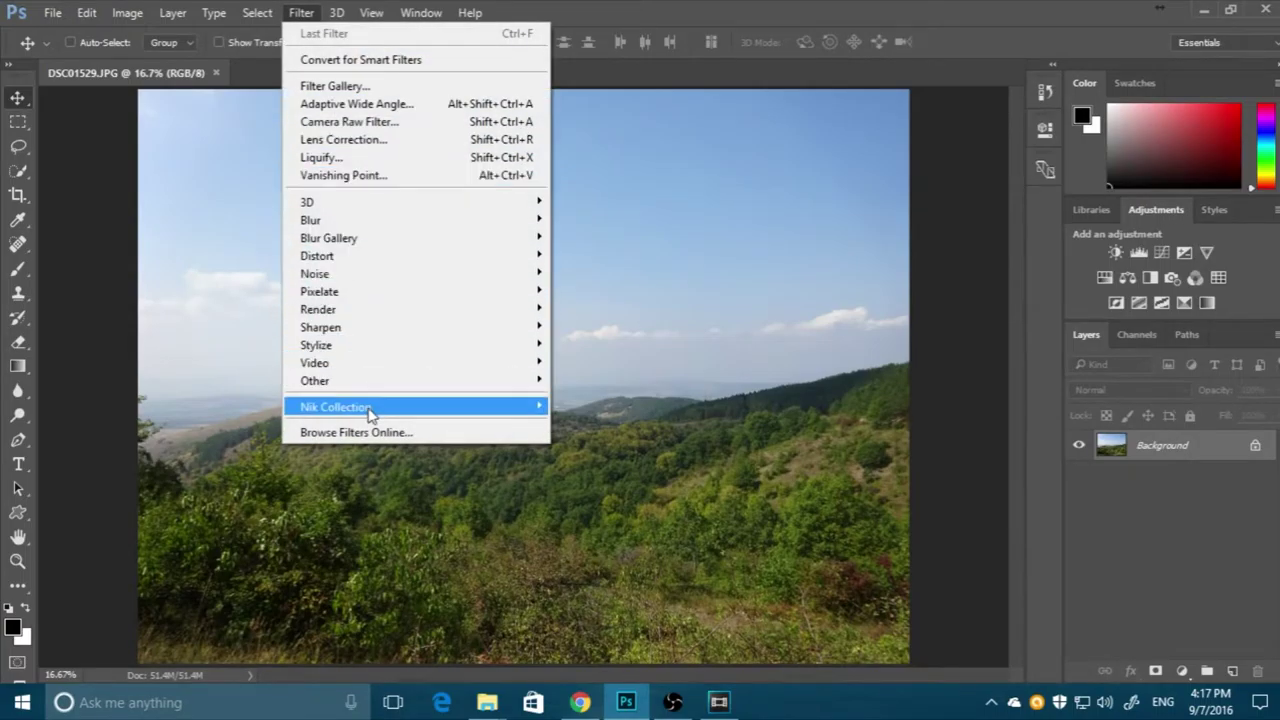
mouse_move(336, 407)
left_click(627, 425)
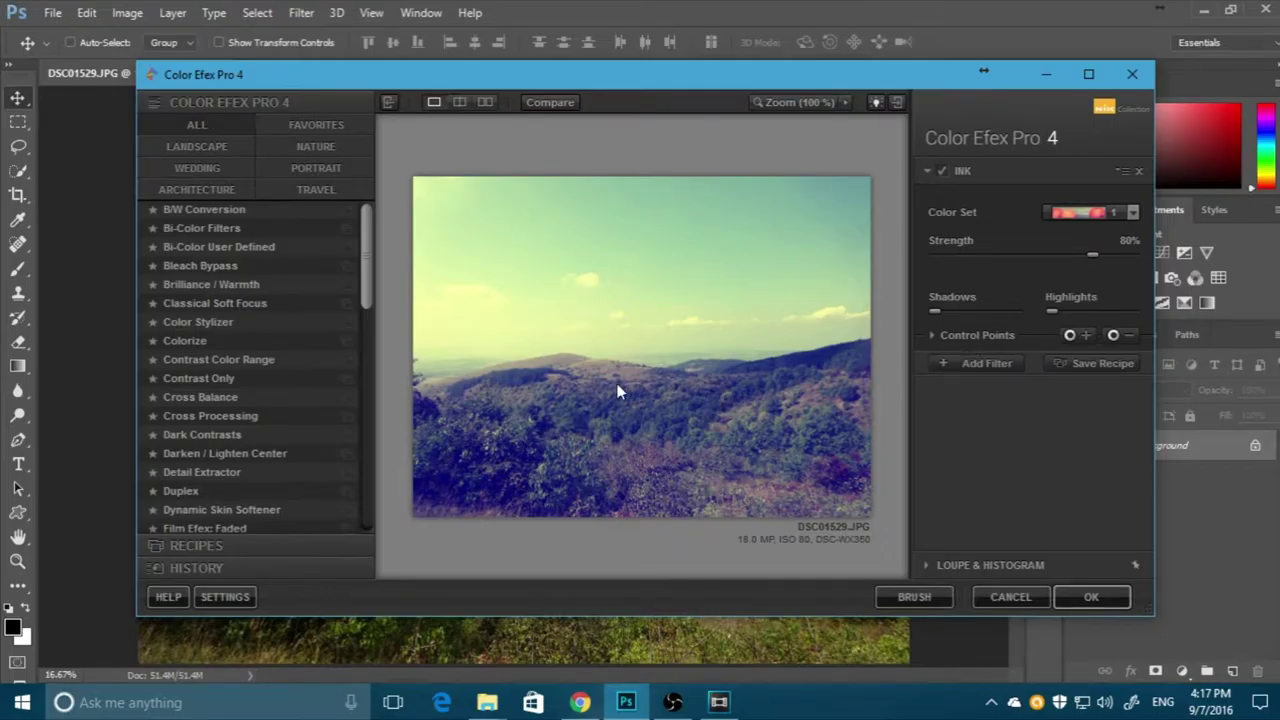
Scroll the filter list and preview the Paper Toner sepia effect
scroll(310, 425, "down", 1)
scroll(312, 440, "down", 4)
scroll(320, 451, "down", 2)
scroll(322, 455, "down", 4)
scroll(322, 460, "down", 2)
scroll(322, 460, "down", 2)
scroll(322, 463, "down", 2)
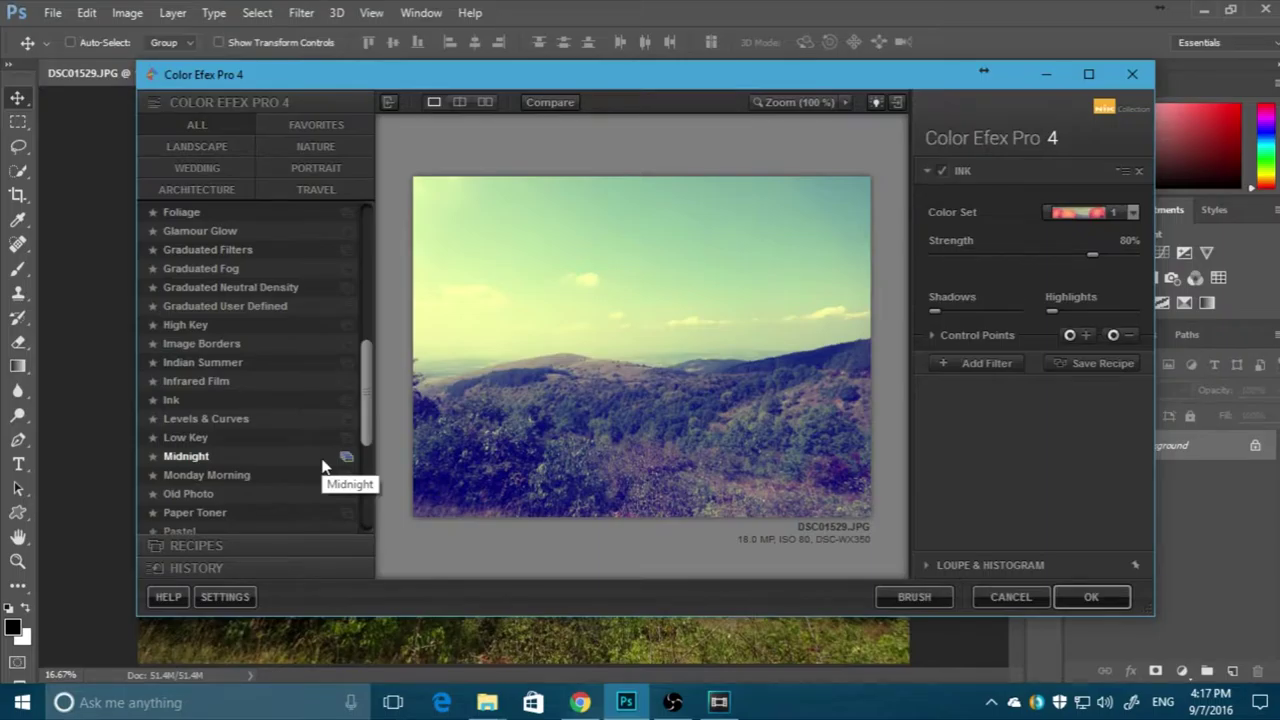
scroll(332, 458, "up", 2)
scroll(300, 450, "down", 5)
left_click(270, 437)
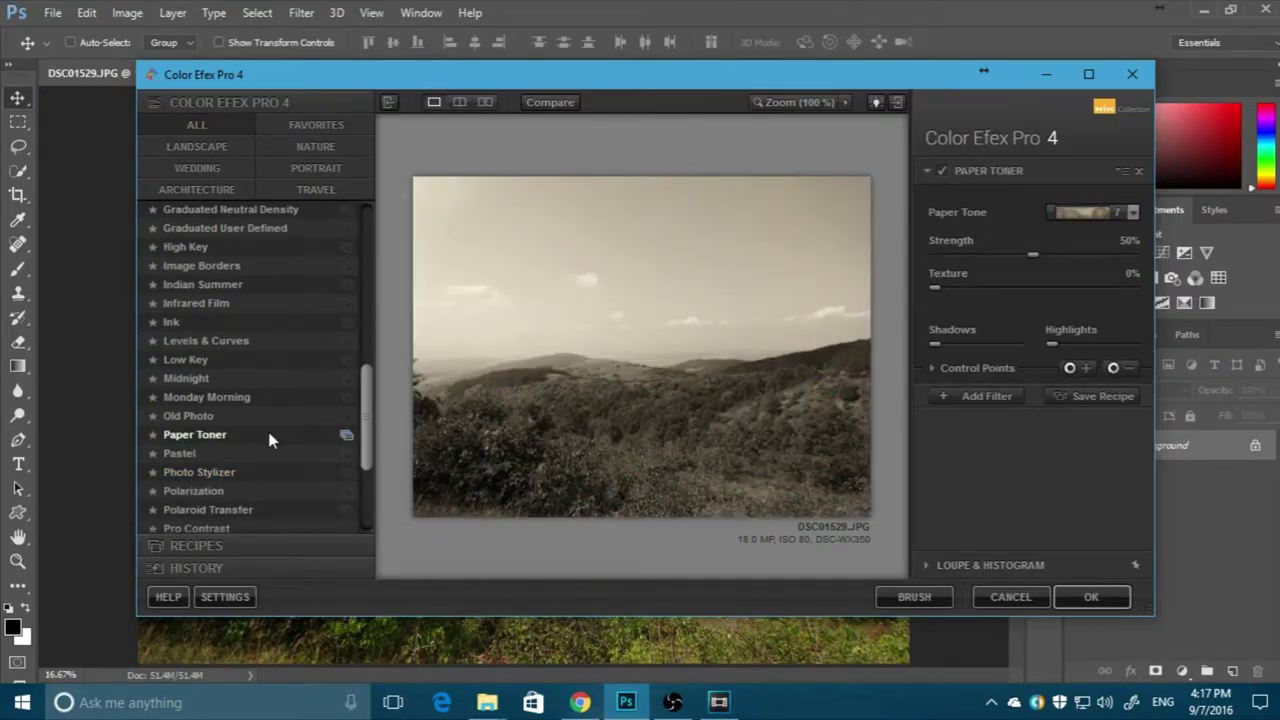
Preview the Vignette Filter, then switch to Pastel (Diffusion 20%, Saturation 30%, Contrast 50%)
scroll(270, 445, "down", 1)
scroll(272, 470, "down", 3)
scroll(275, 480, "down", 1)
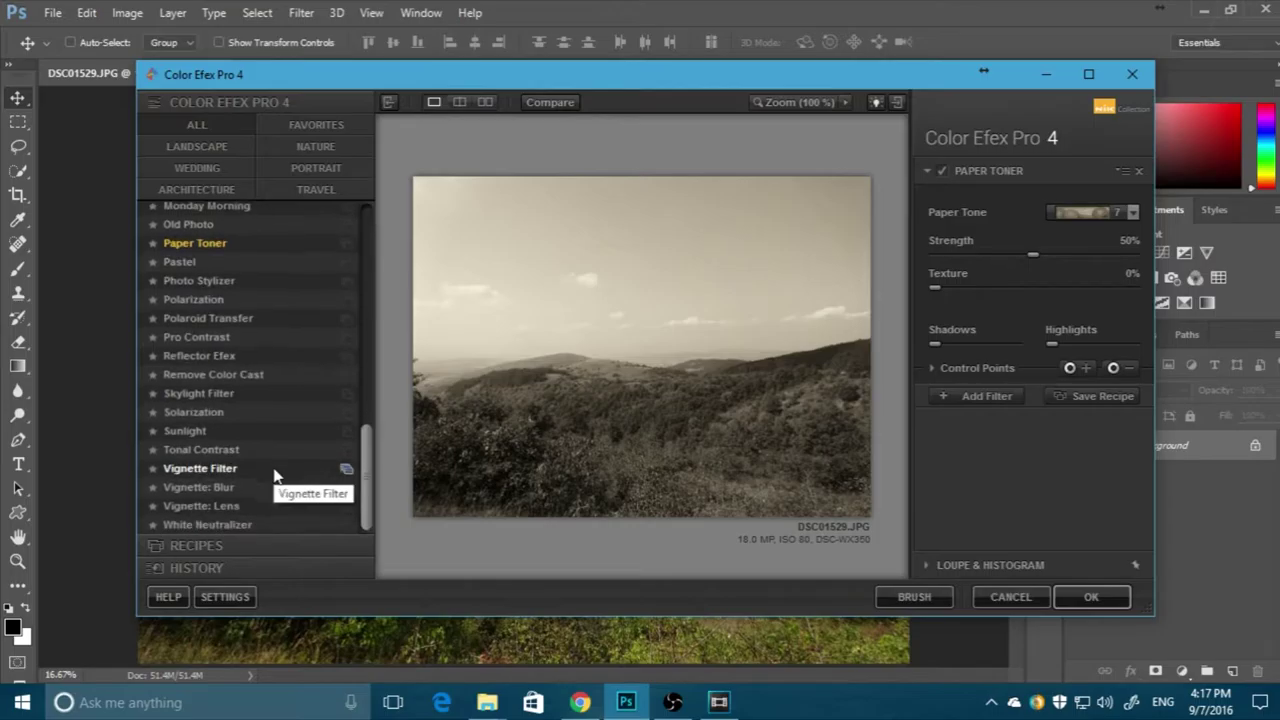
left_click(275, 470)
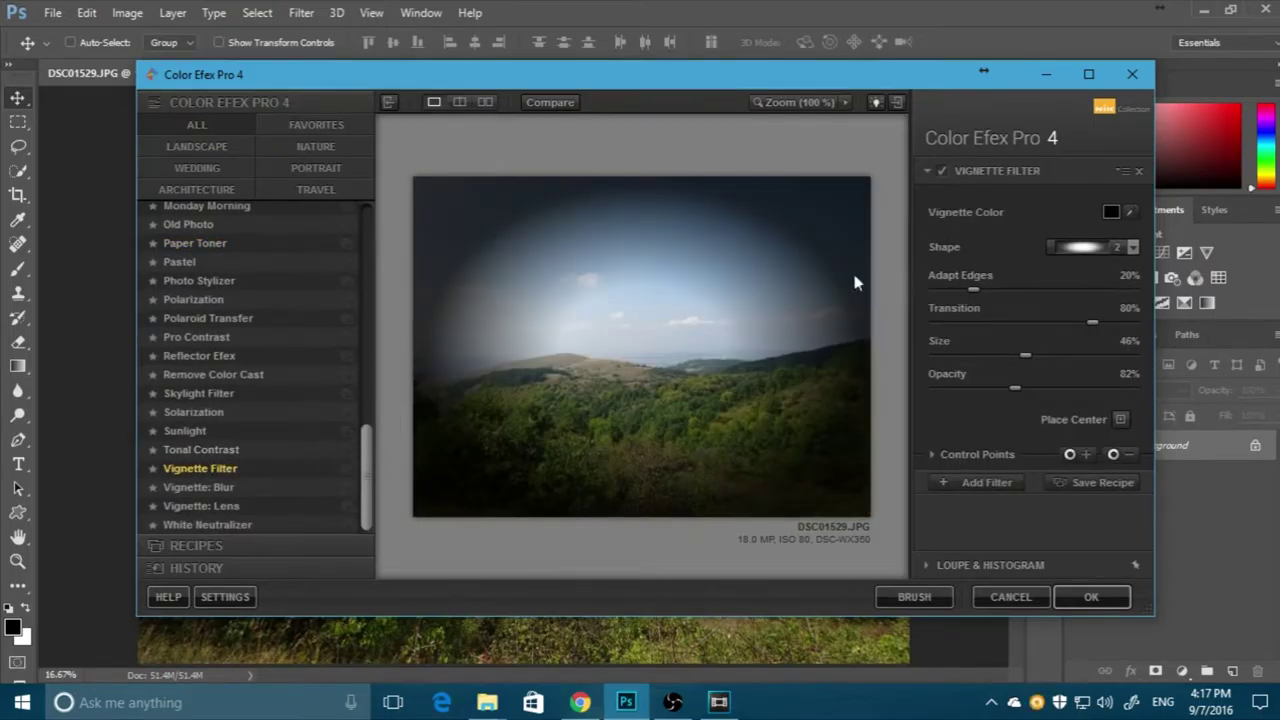
left_click(190, 261)
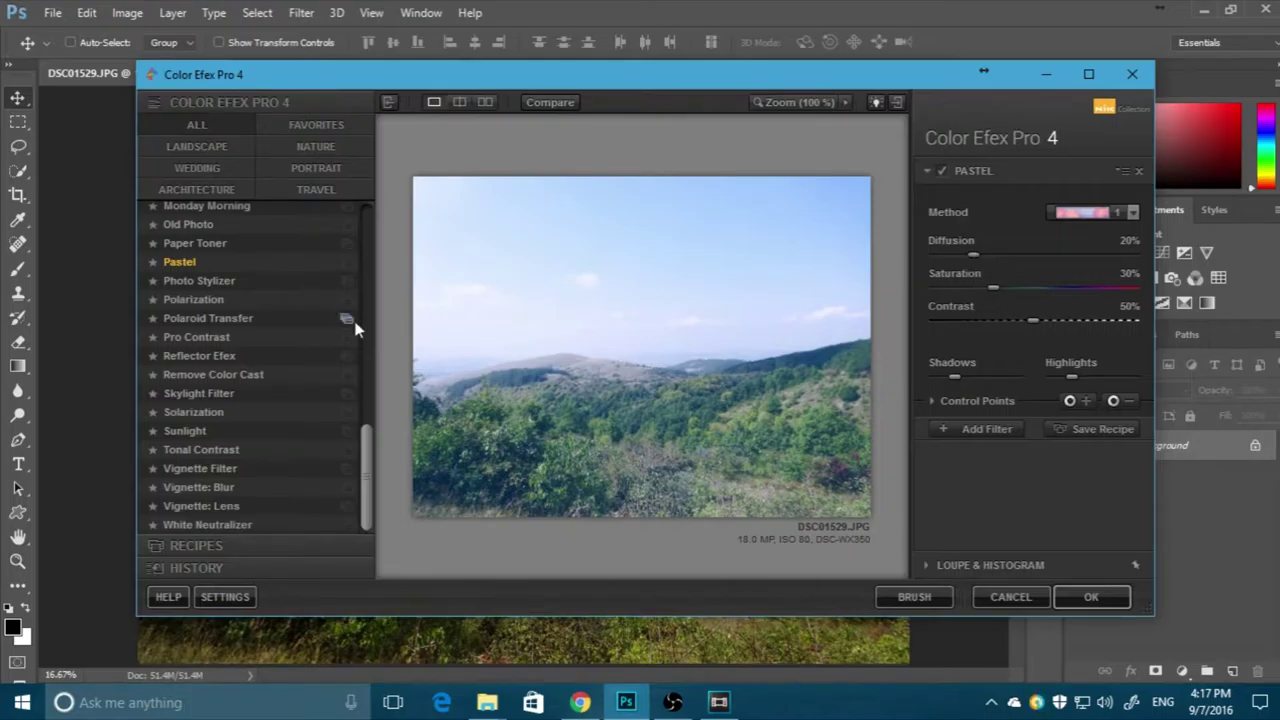
scroll(309, 266, "up", 2)
scroll(305, 266, "up", 7)
scroll(305, 266, "up", 8)
scroll(305, 266, "up", 2)
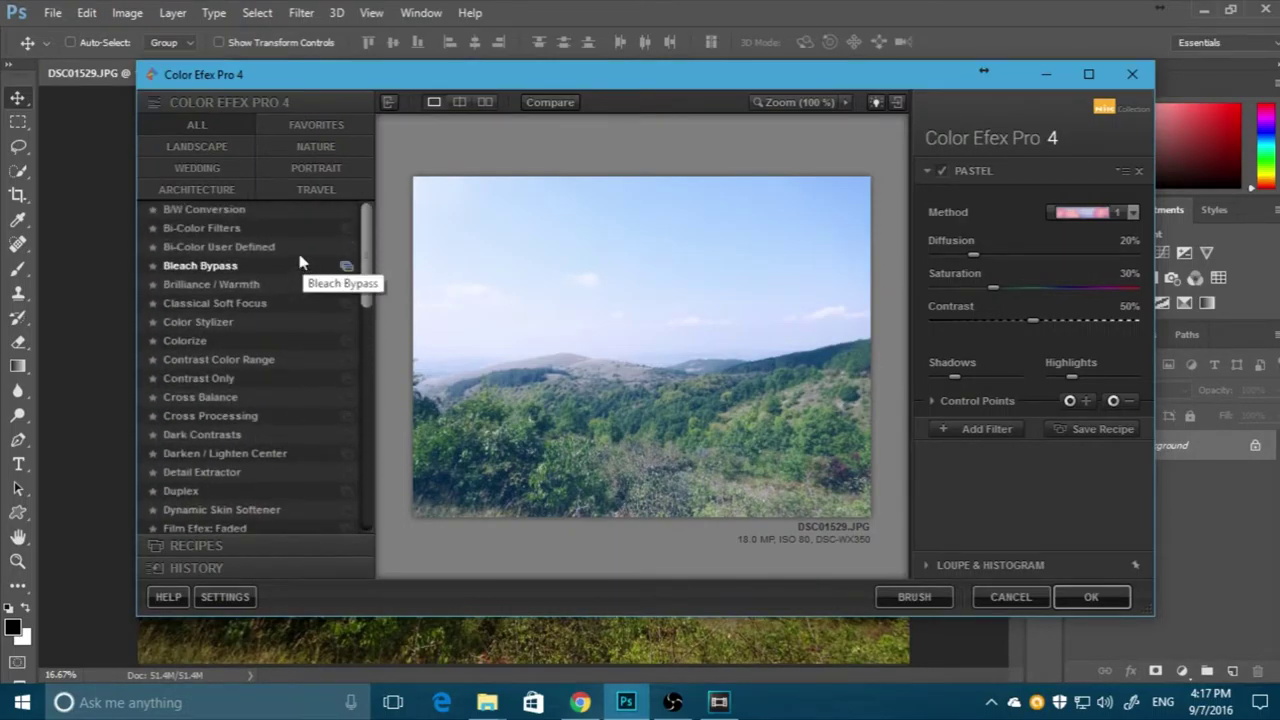
Preview B/W Conversion, adjusting its filter colour and brightening the shadows
left_click(233, 209)
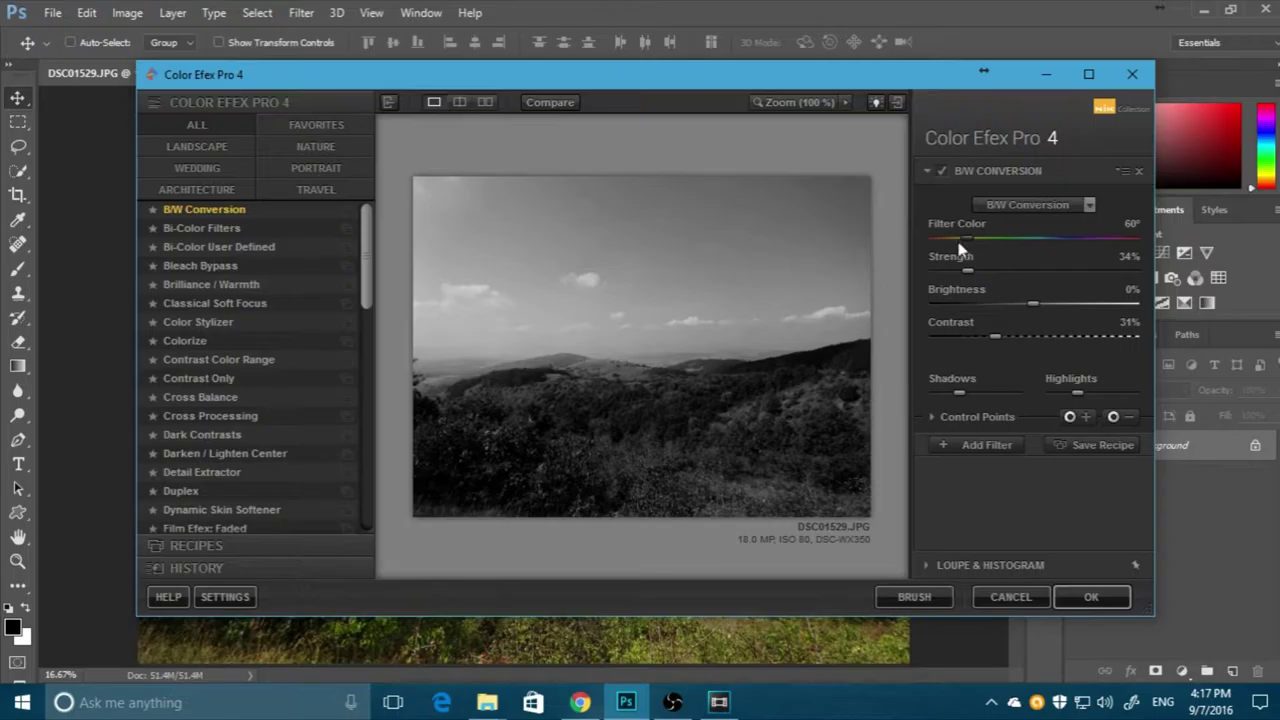
mouse_move(976, 241)
left_mouse_down()
mouse_move(1098, 242)
mouse_move(966, 262)
mouse_move(993, 278)
mouse_move(1043, 270)
mouse_move(985, 311)
mouse_move(1068, 312)
mouse_move(1048, 305)
mouse_move(942, 346)
mouse_move(1010, 326)
mouse_move(1047, 338)
left_mouse_up()
mouse_move(960, 392)
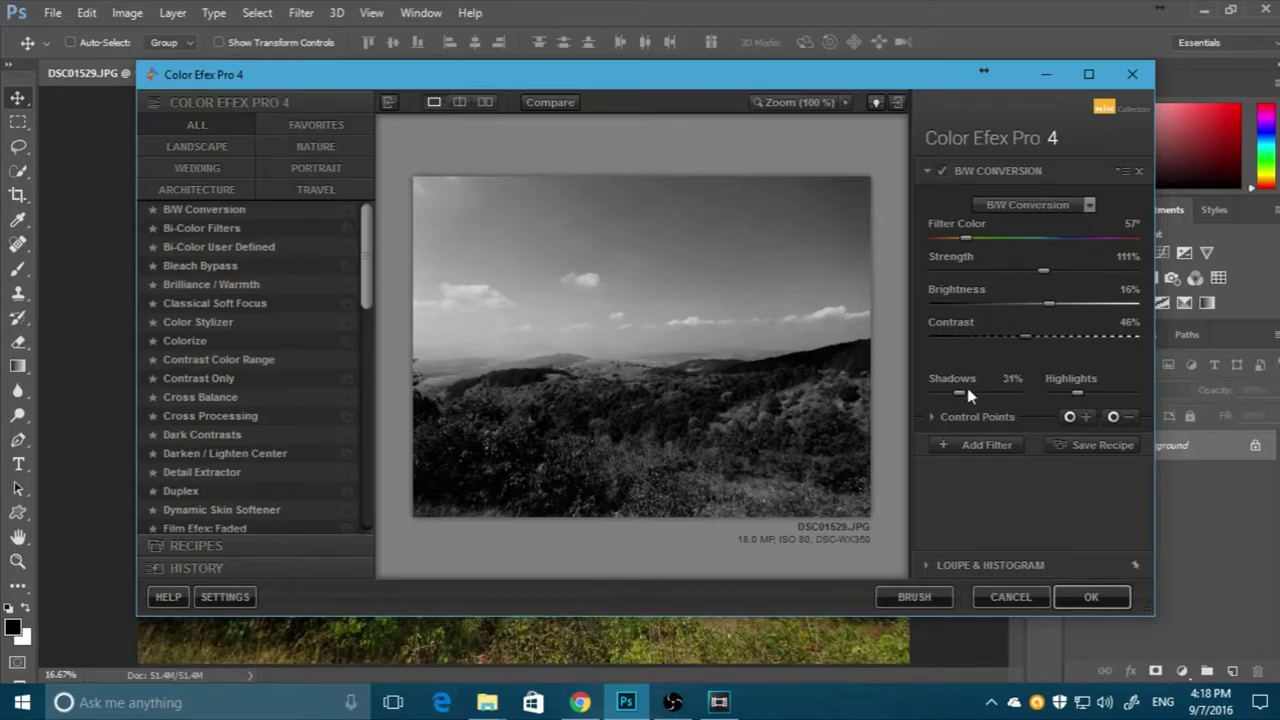
left_click(1004, 418)
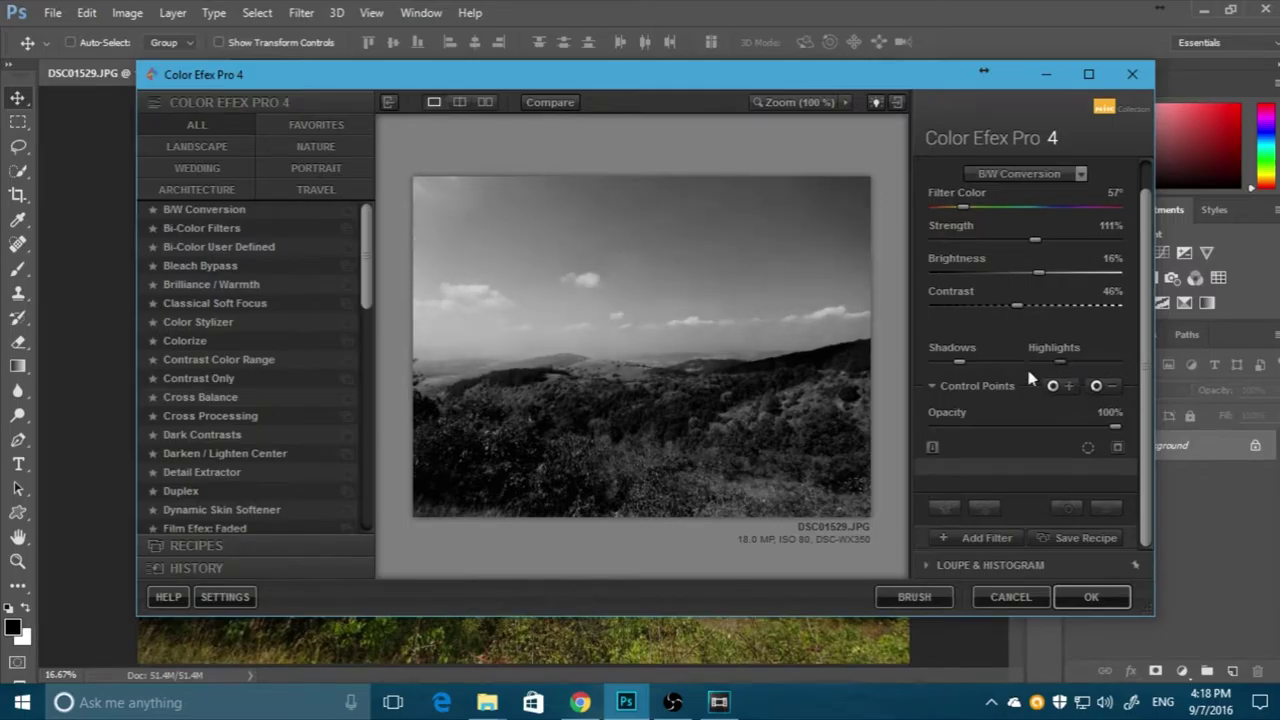
left_click(987, 368)
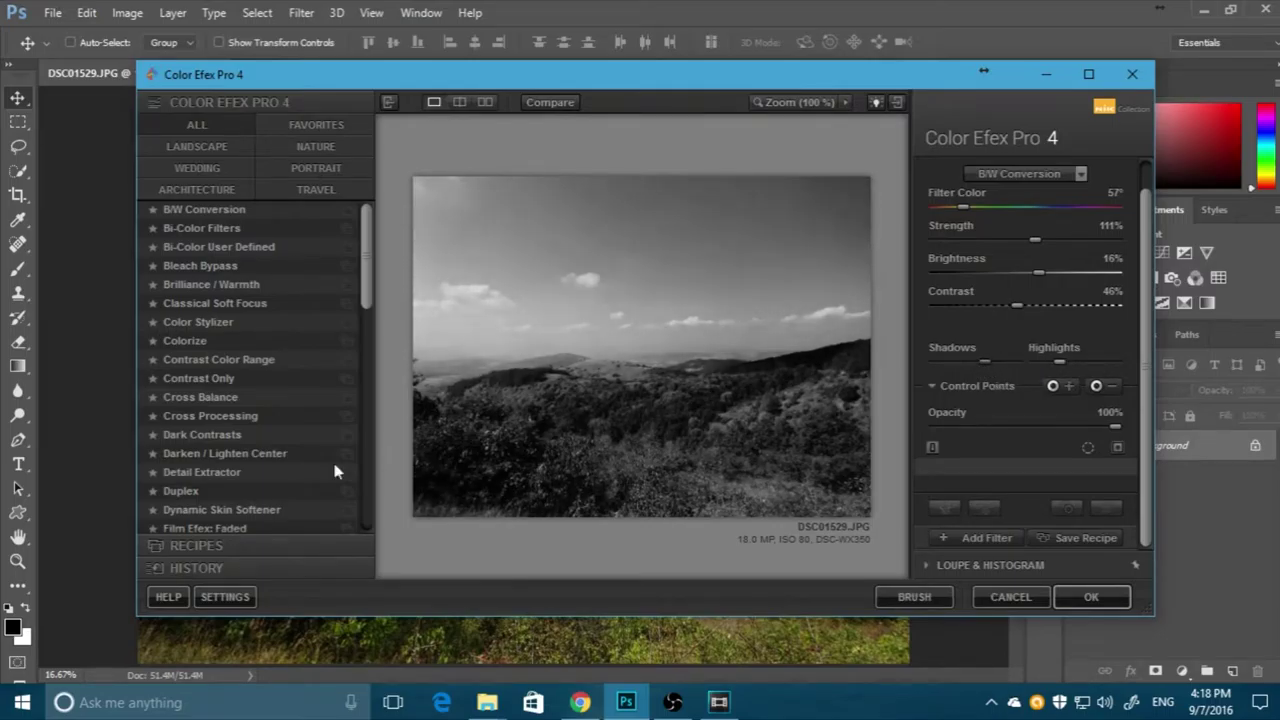
Preview the Ink filter, then cancel Color Efex Pro 4 without applying anything
scroll(290, 510, "down", 1)
scroll(290, 515, "down", 2)
scroll(292, 515, "down", 2)
scroll(292, 515, "down", 1)
scroll(293, 518, "down", 3)
scroll(270, 480, "down", 2)
left_click(177, 382)
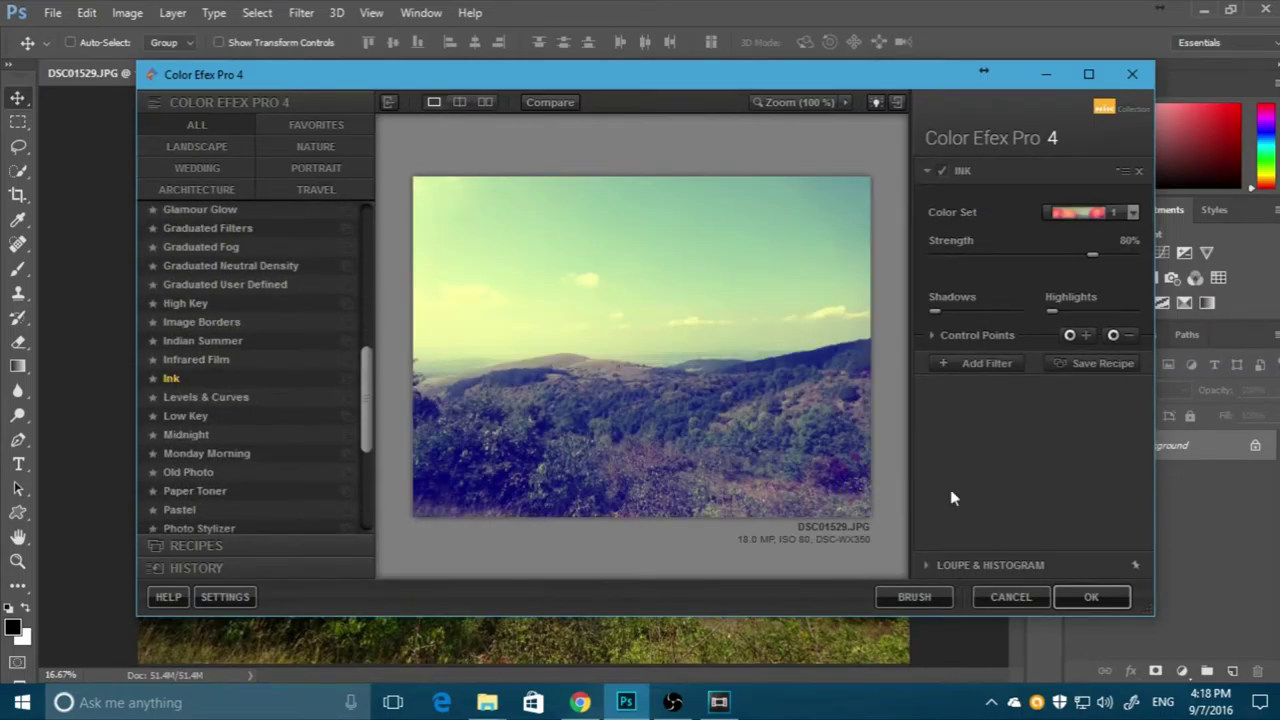
left_click(1010, 596)
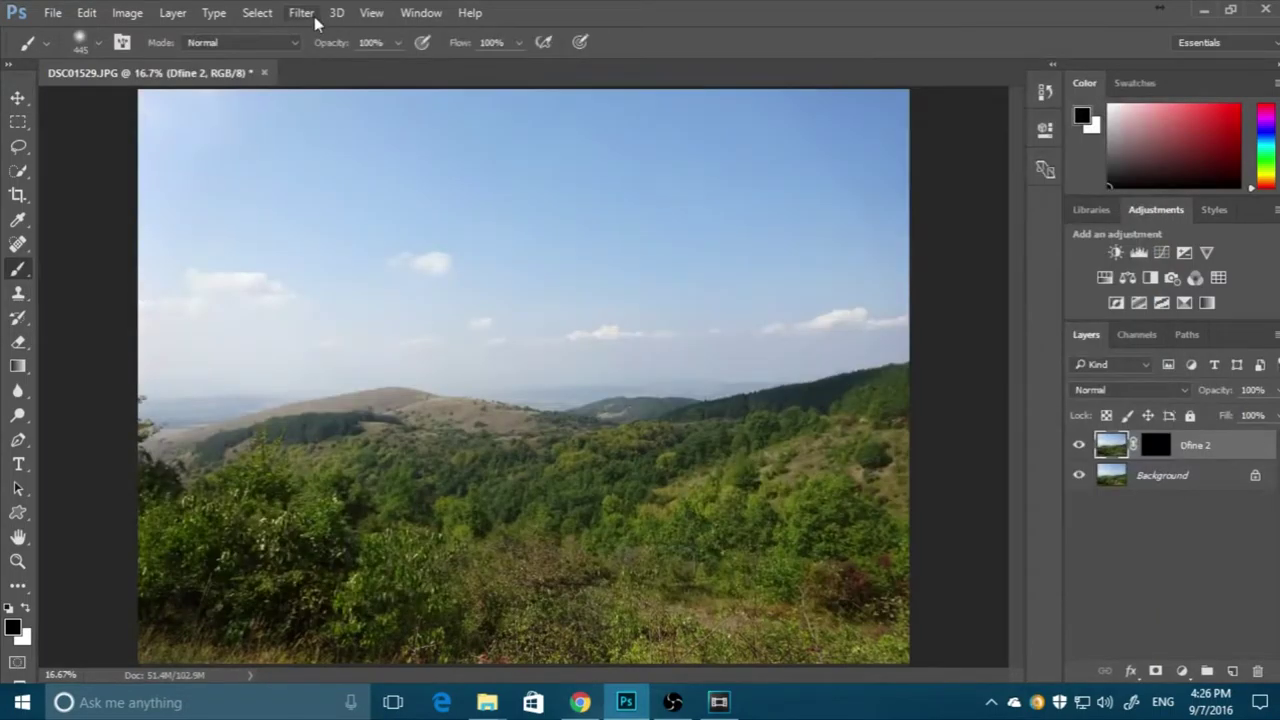
Launch HDR Efex Pro 2 on the landscape photo from the Nik Collection filters
left_click(303, 14)
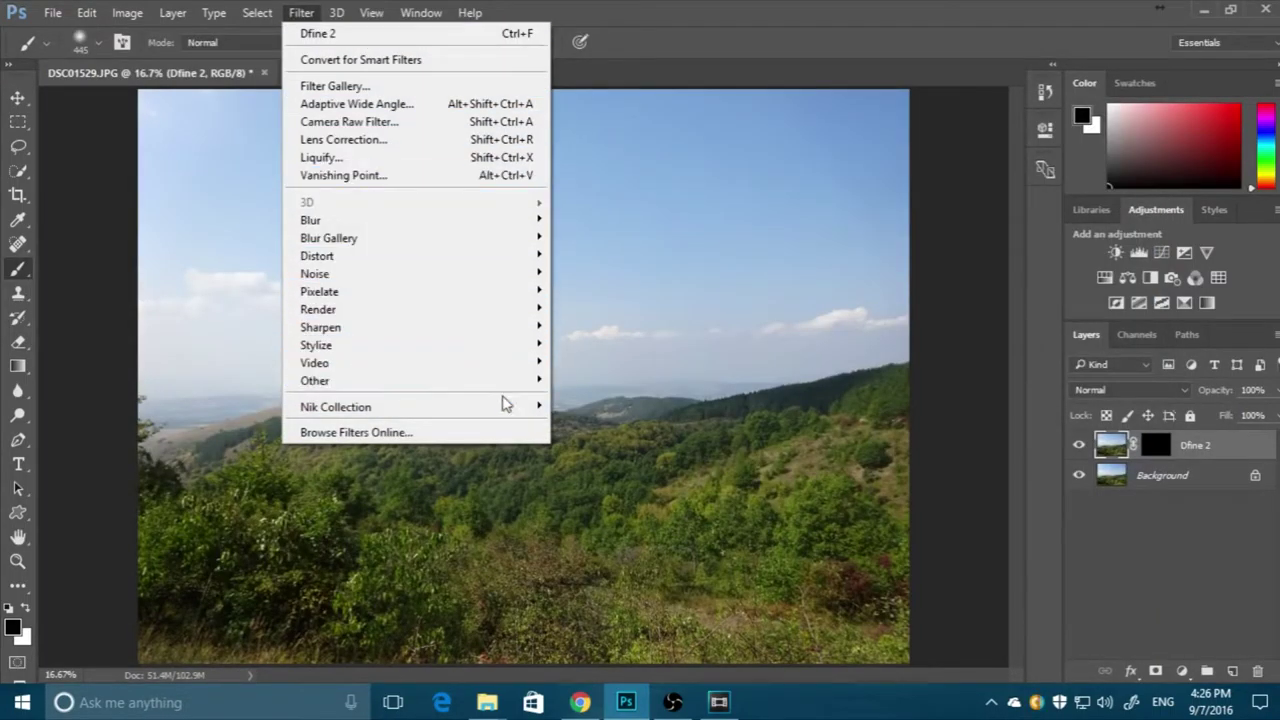
mouse_move(335, 407)
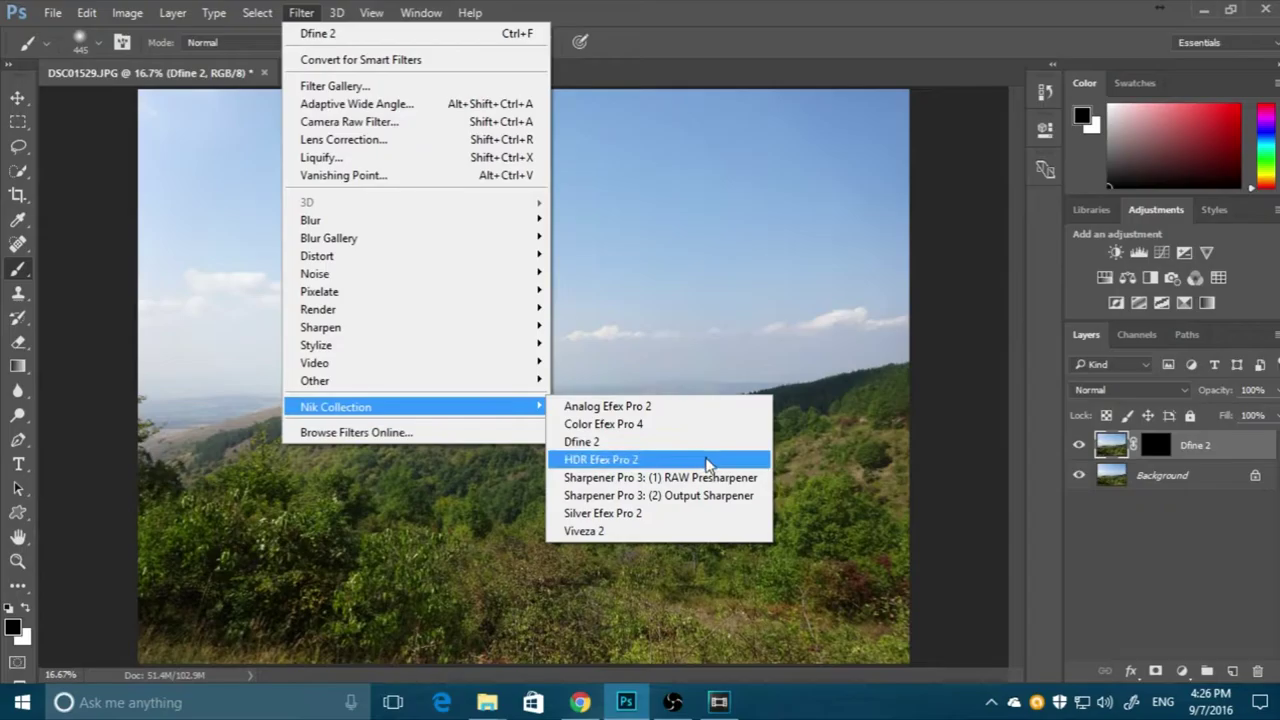
left_click(706, 461)
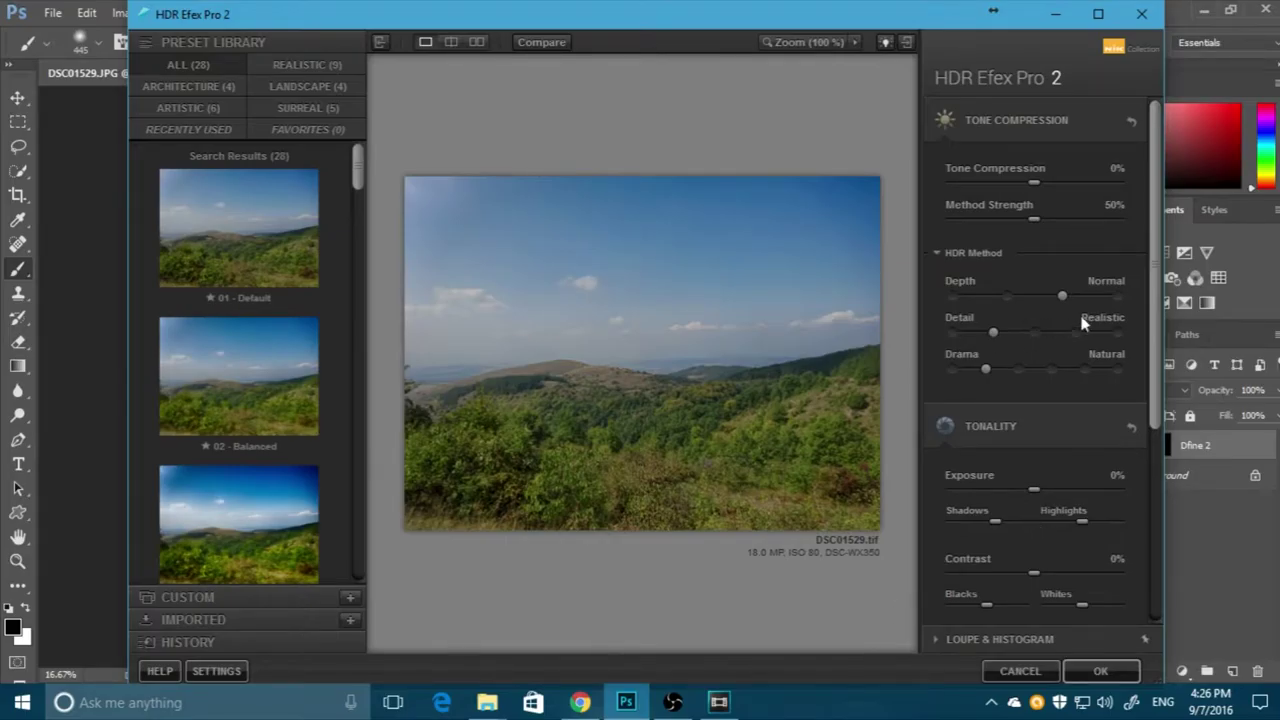
Try the Depth stops, leaving it Normal, and cycle Detail up to Grungy and back
left_click(1111, 297)
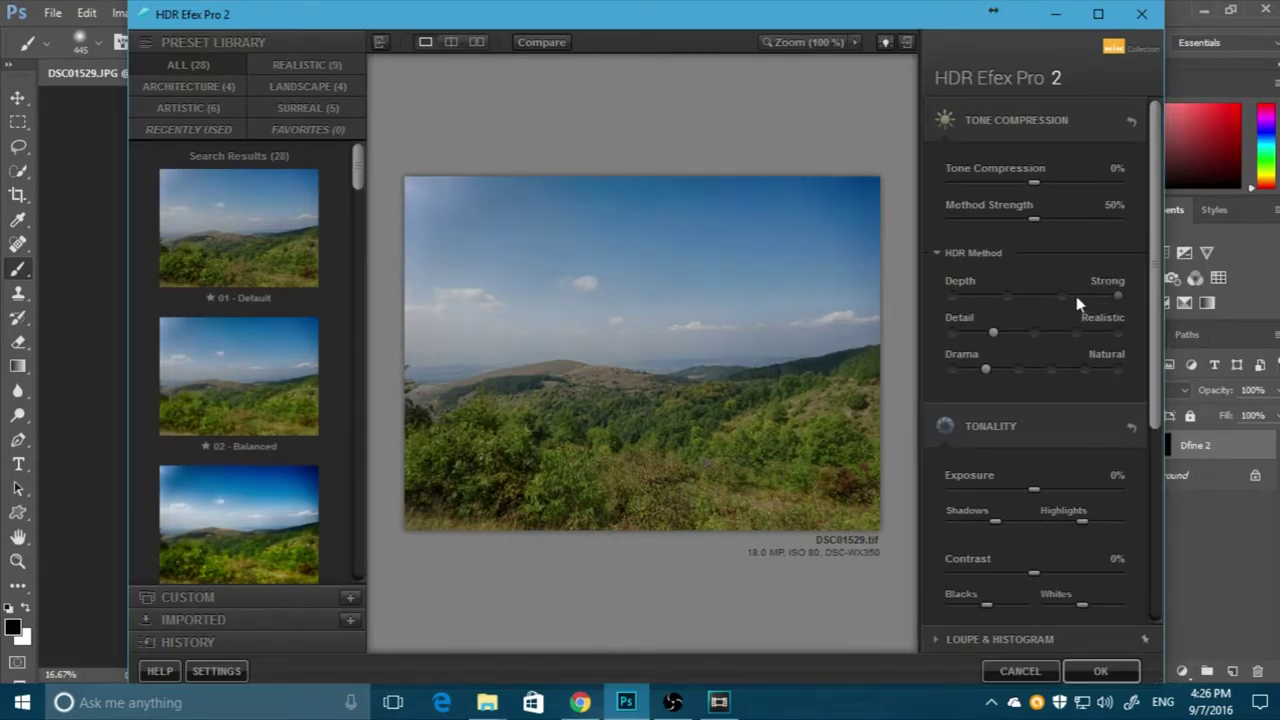
left_click(1013, 298)
left_click(953, 298)
left_click(1062, 300)
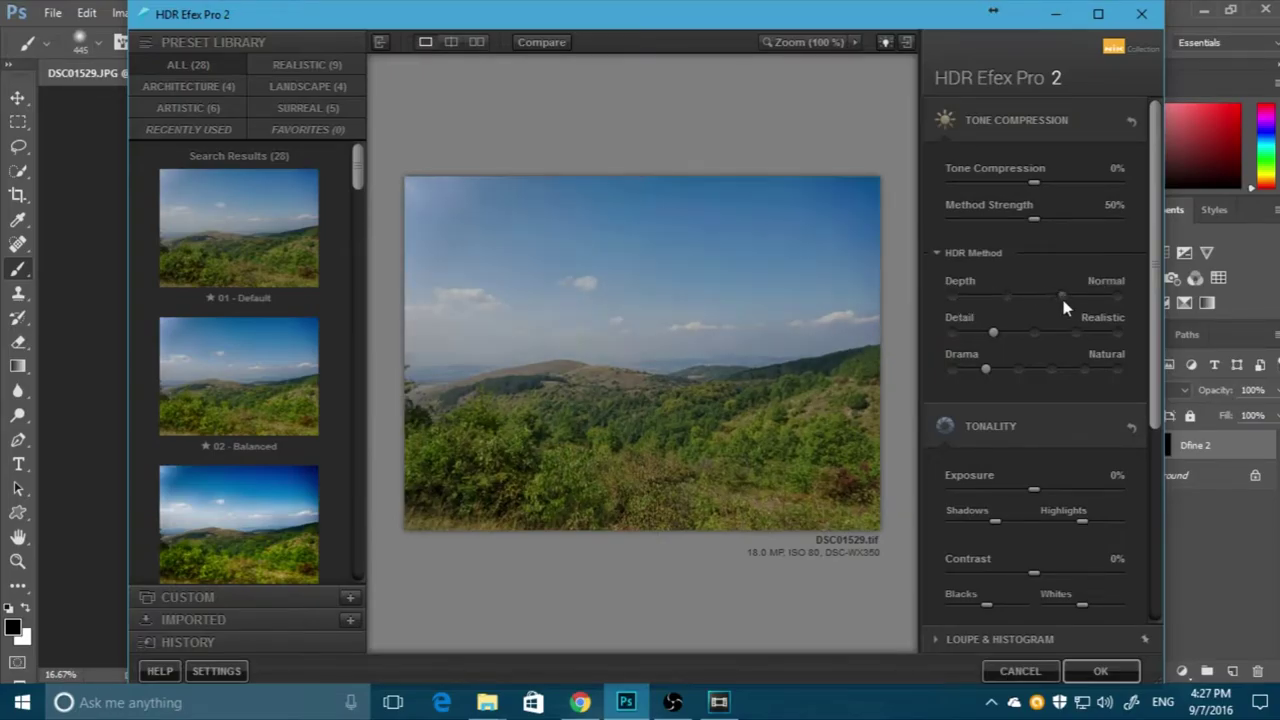
left_click(1036, 334)
left_click(1070, 334)
left_click(1118, 333)
left_click(995, 334)
Try Drama up to Grainy, then settle on Accentuated detail and Natural drama
left_click(1020, 370)
left_click(1054, 370)
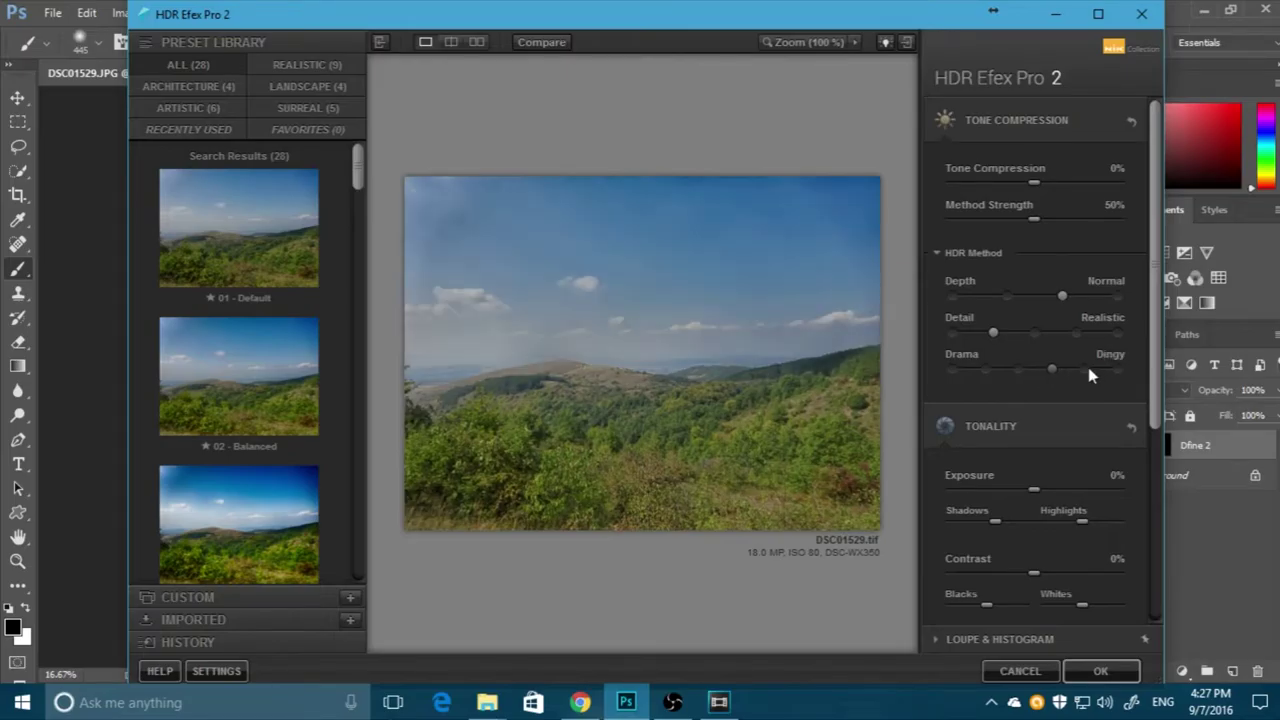
left_click(1118, 369)
left_click(1034, 333)
left_click(987, 370)
scroll(987, 372, "down", 1)
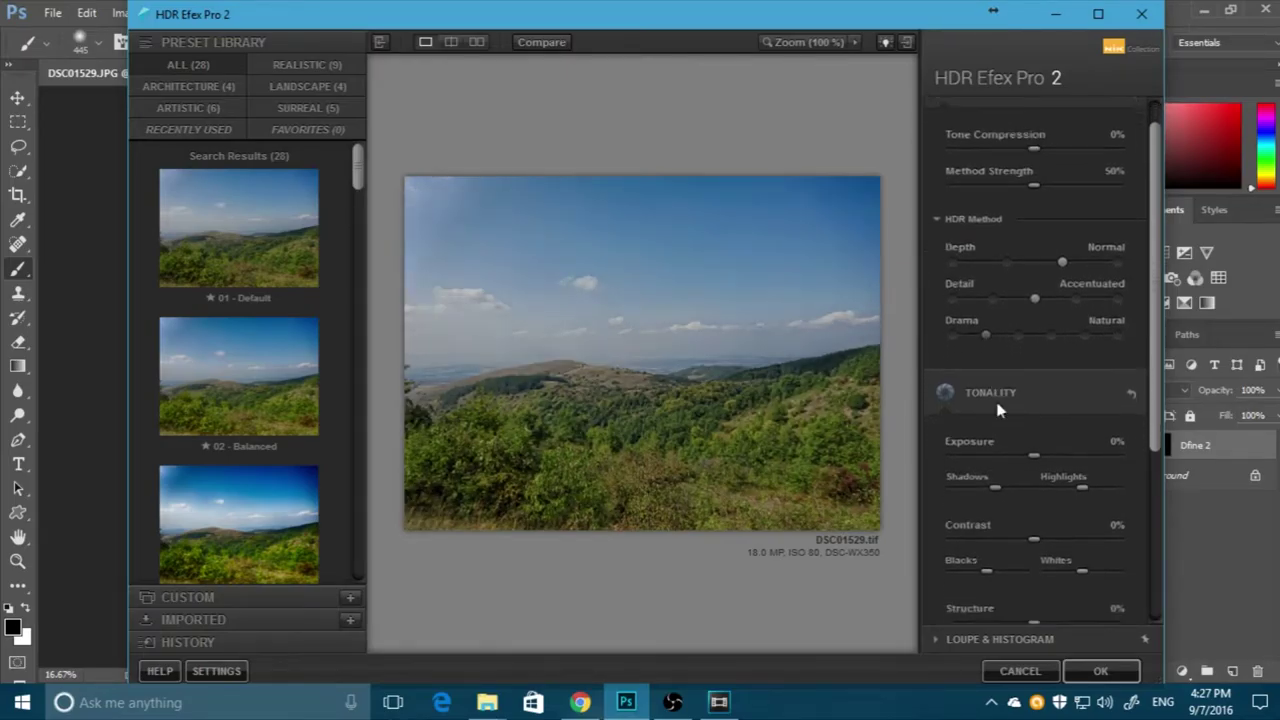
scroll(1000, 412, "down", 2)
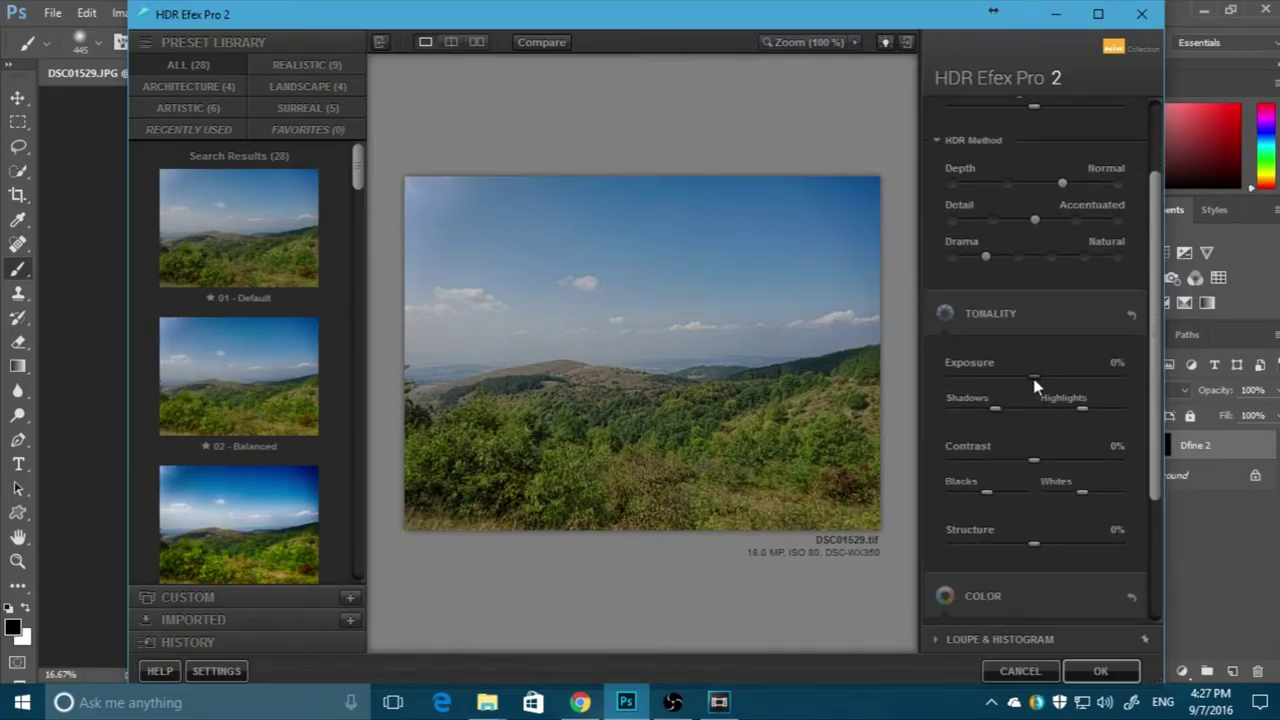
Set Exposure -14%, Highlights 100%, Contrast -23%, and lower Whites and Structure to -14%
left_click_drag(1035, 378, 1106, 378)
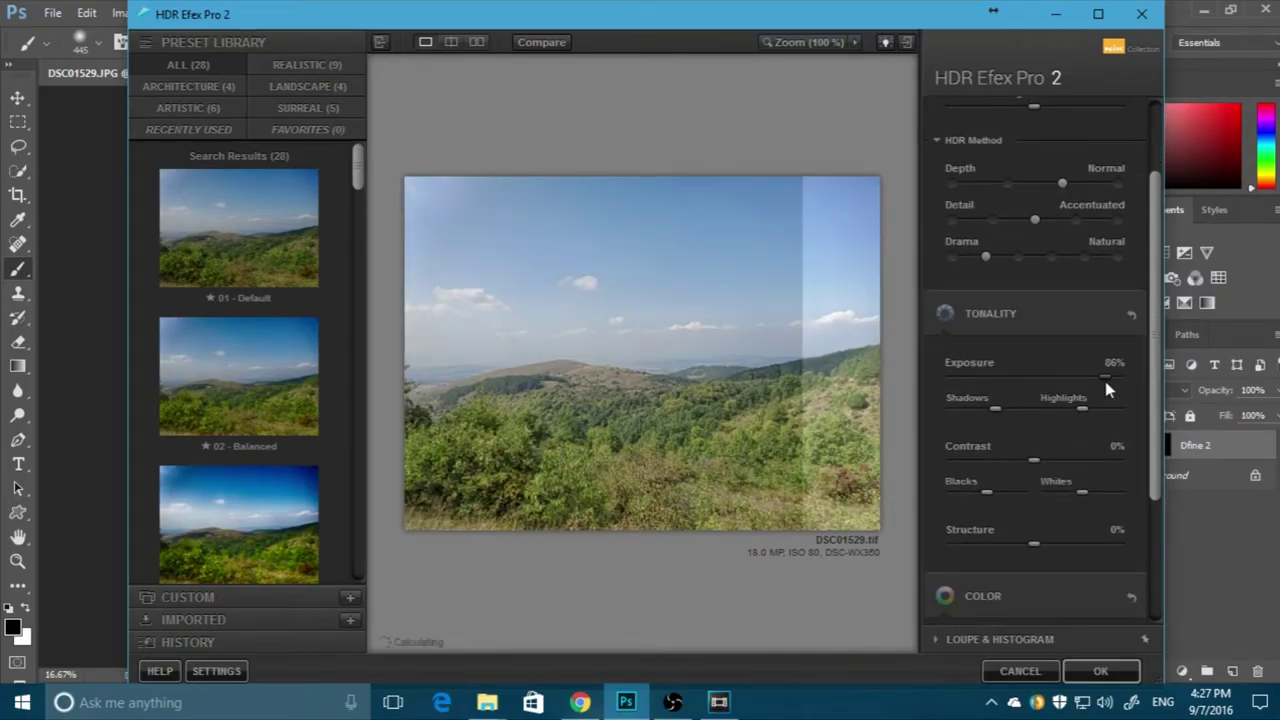
left_click_drag(1105, 378, 1022, 378)
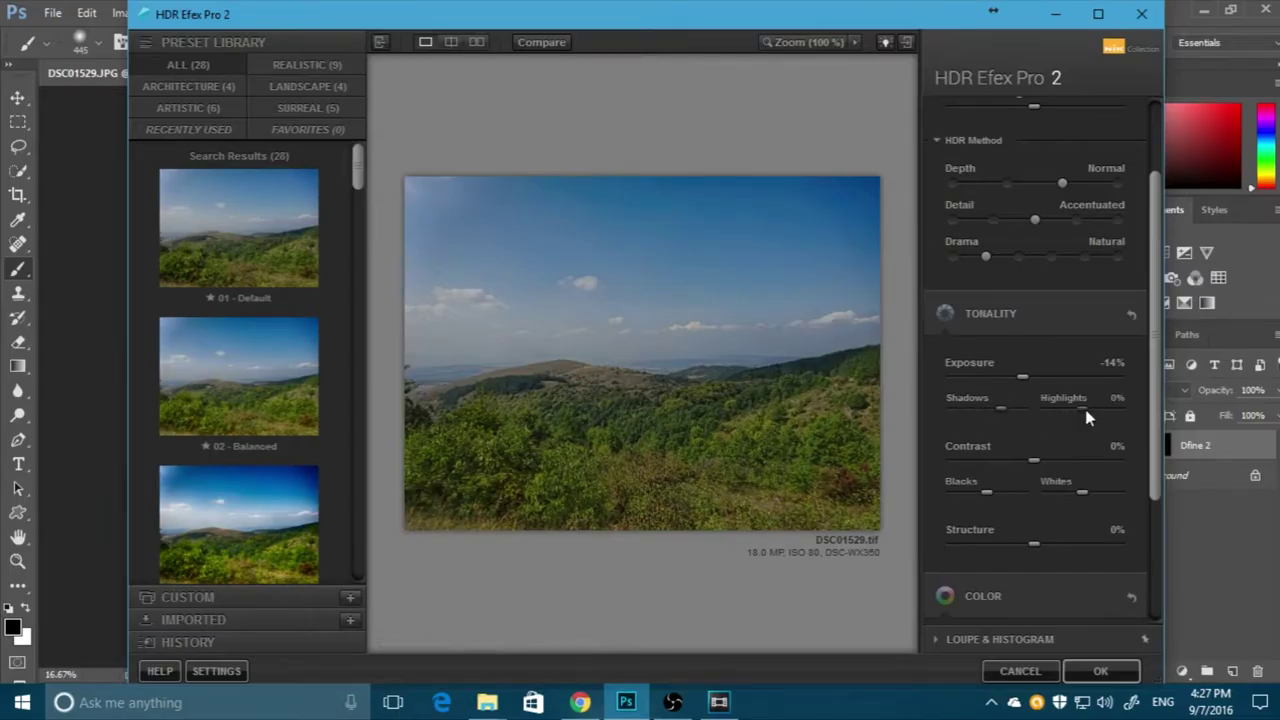
left_click_drag(1080, 410, 1122, 414)
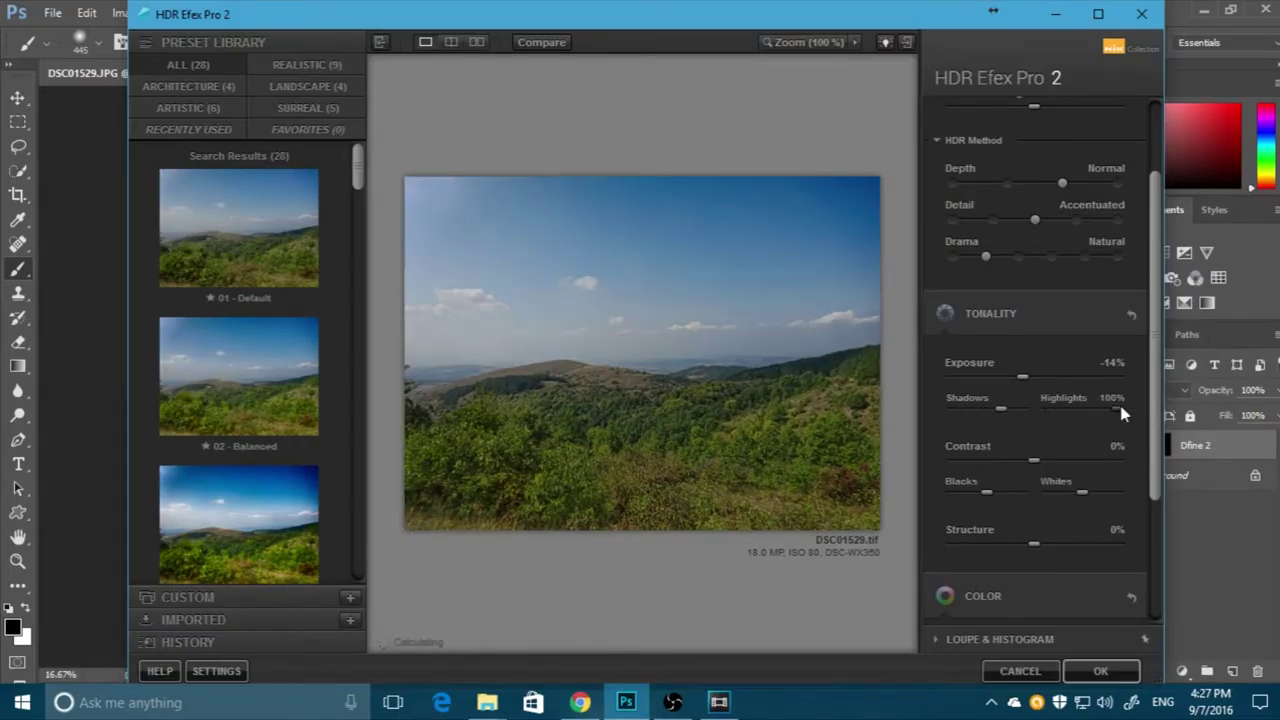
scroll(1020, 457, "down", 1)
scroll(1020, 457, "down", 3)
mouse_move(1036, 354)
left_mouse_down()
mouse_move(1011, 352)
mouse_move(1079, 374)
mouse_move(963, 381)
mouse_move(976, 393)
left_mouse_up()
mouse_move(1077, 381)
left_mouse_down()
mouse_move(1054, 386)
mouse_move(1091, 386)
left_mouse_up()
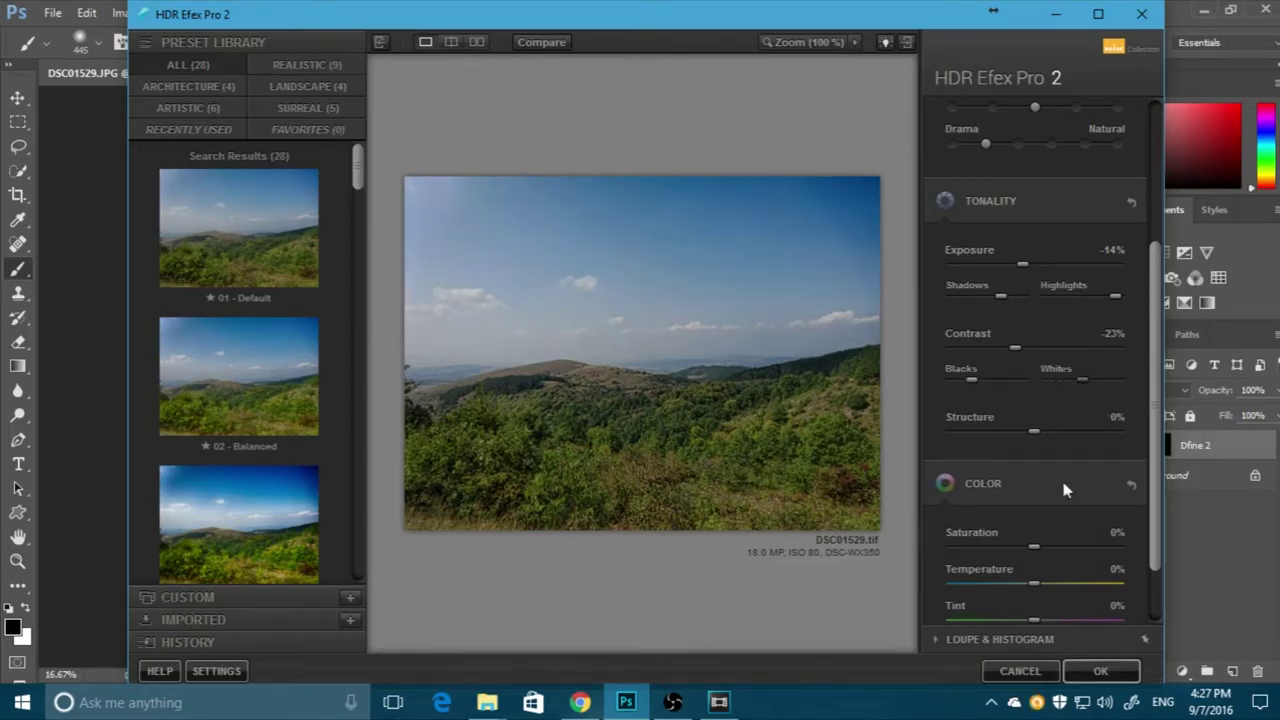
mouse_move(1036, 436)
left_mouse_down()
mouse_move(966, 443)
mouse_move(1108, 436)
mouse_move(1024, 436)
left_mouse_up()
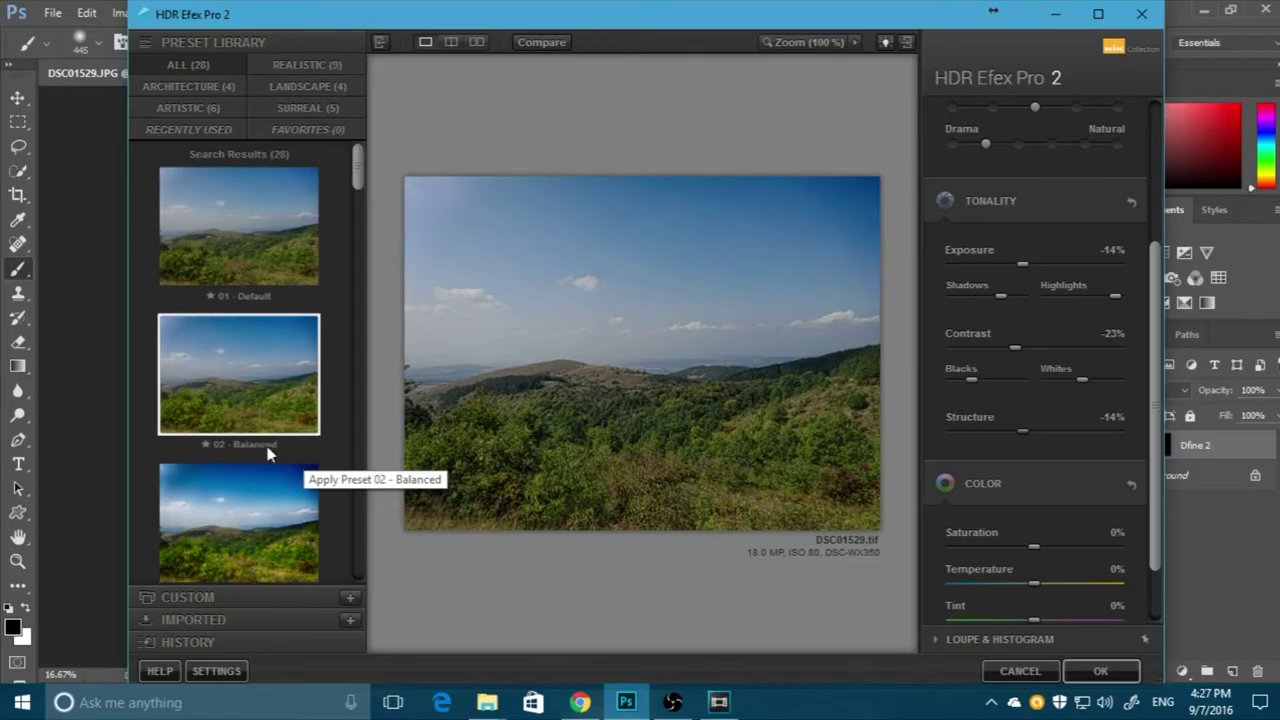
Scroll through the Preset Library to browse the HDR presets
scroll(268, 480, "down", 1)
scroll(266, 486, "down", 1)
scroll(266, 488, "down", 1)
scroll(266, 490, "down", 1)
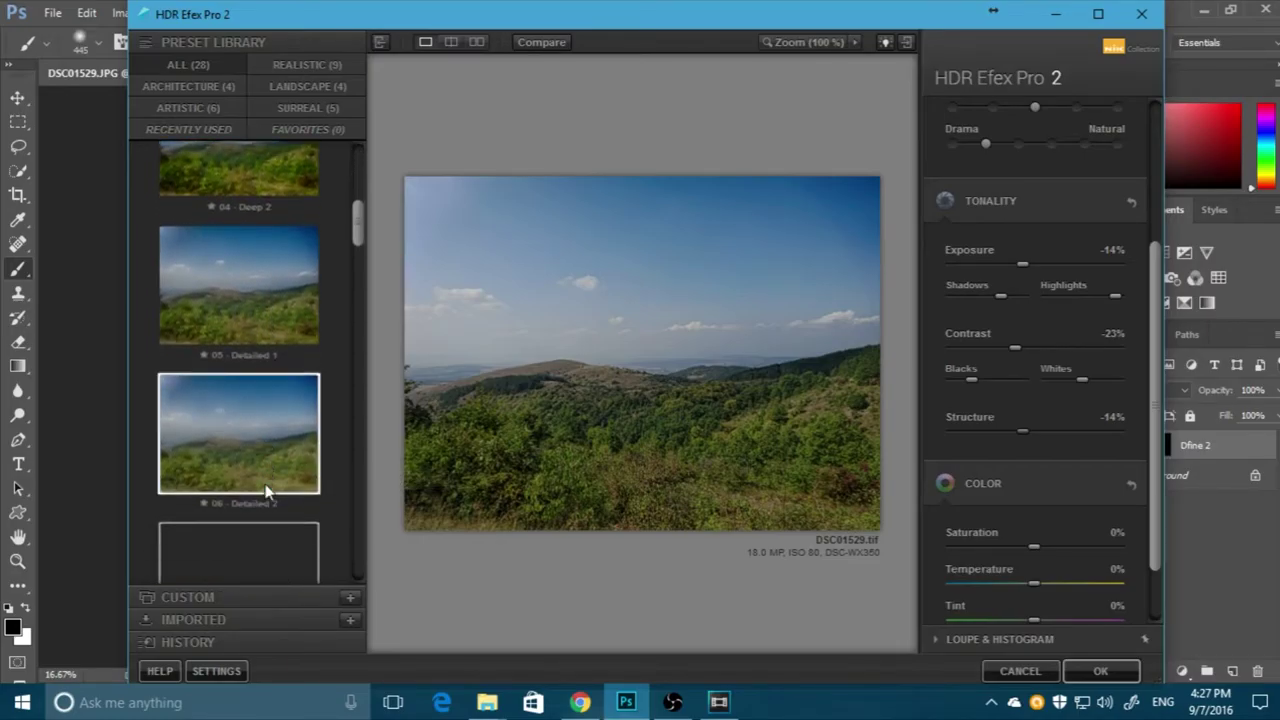
scroll(267, 486, "down", 1)
scroll(266, 484, "down", 1)
scroll(270, 488, "down", 1)
scroll(272, 491, "down", 1)
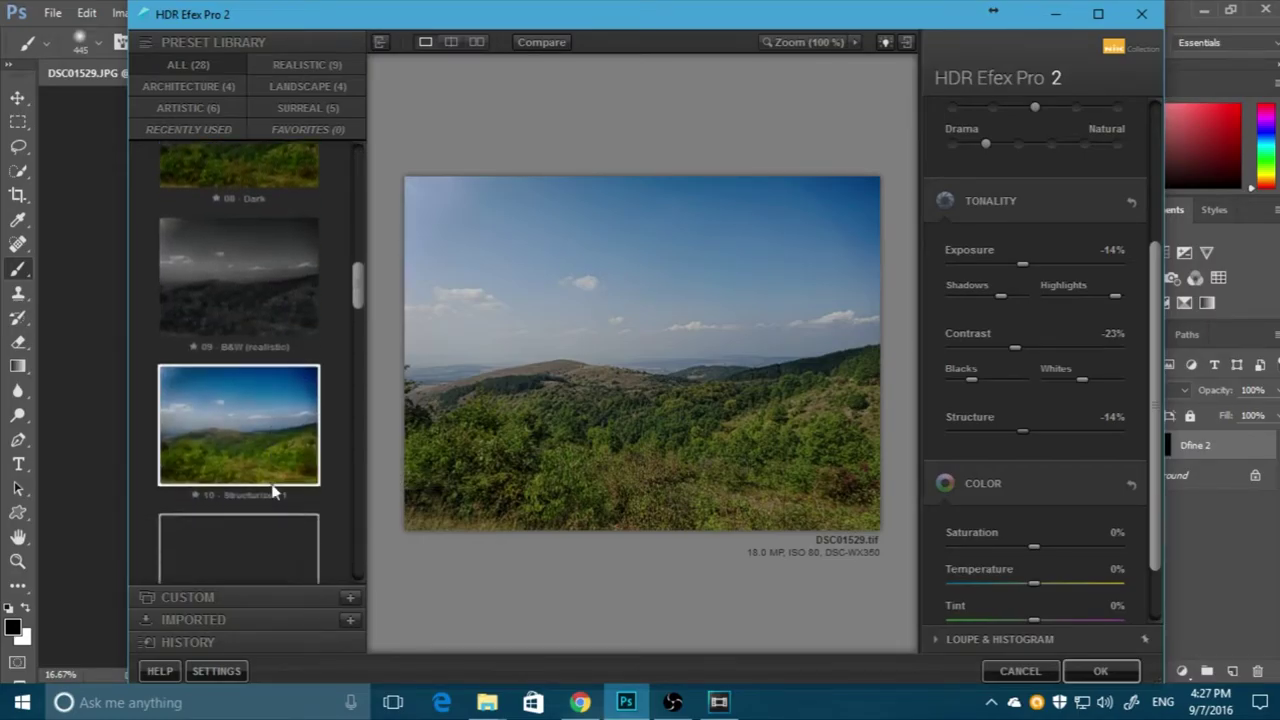
scroll(277, 481, "down", 1)
scroll(277, 481, "down", 1)
scroll(285, 497, "down", 1)
scroll(286, 497, "down", 1)
scroll(286, 497, "down", 1)
scroll(286, 497, "down", 1)
scroll(286, 497, "down", 1)
scroll(286, 488, "down", 1)
scroll(286, 488, "down", 1)
scroll(284, 483, "down", 2)
scroll(287, 497, "down", 2)
scroll(287, 497, "down", 1)
scroll(287, 497, "down", 1)
scroll(287, 497, "down", 1)
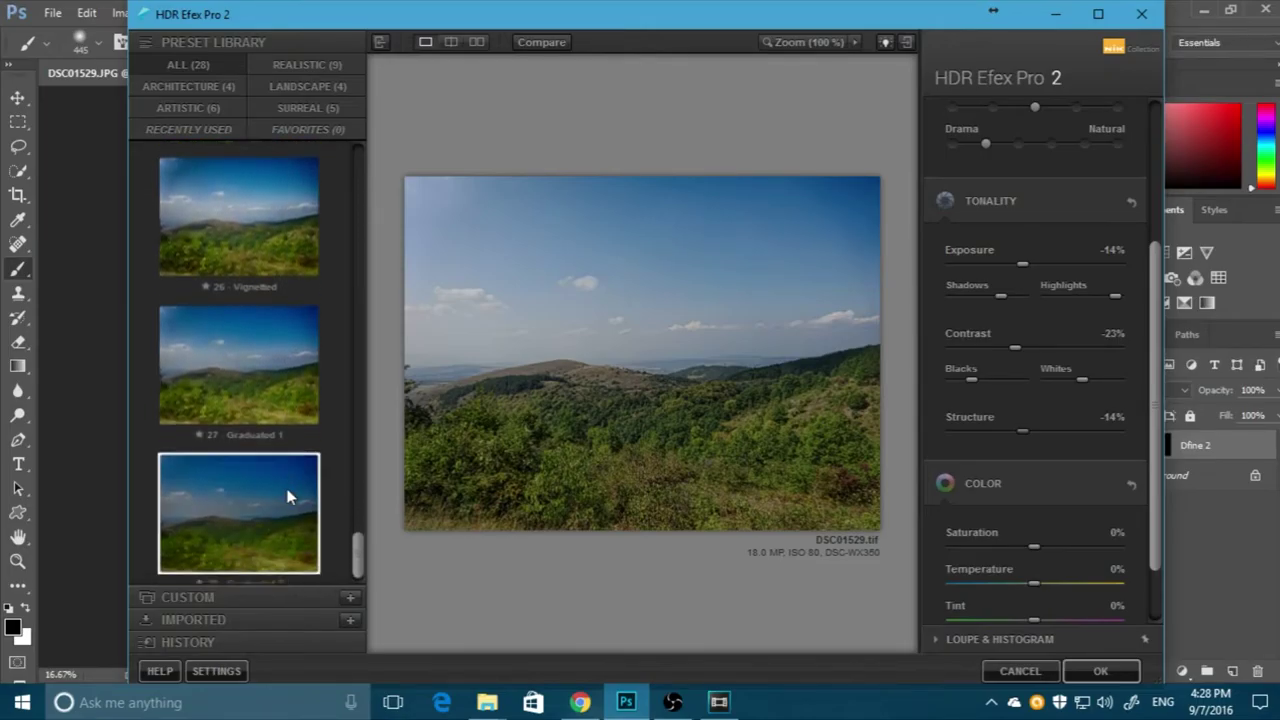
scroll(287, 497, "up", 3)
scroll(287, 497, "up", 1)
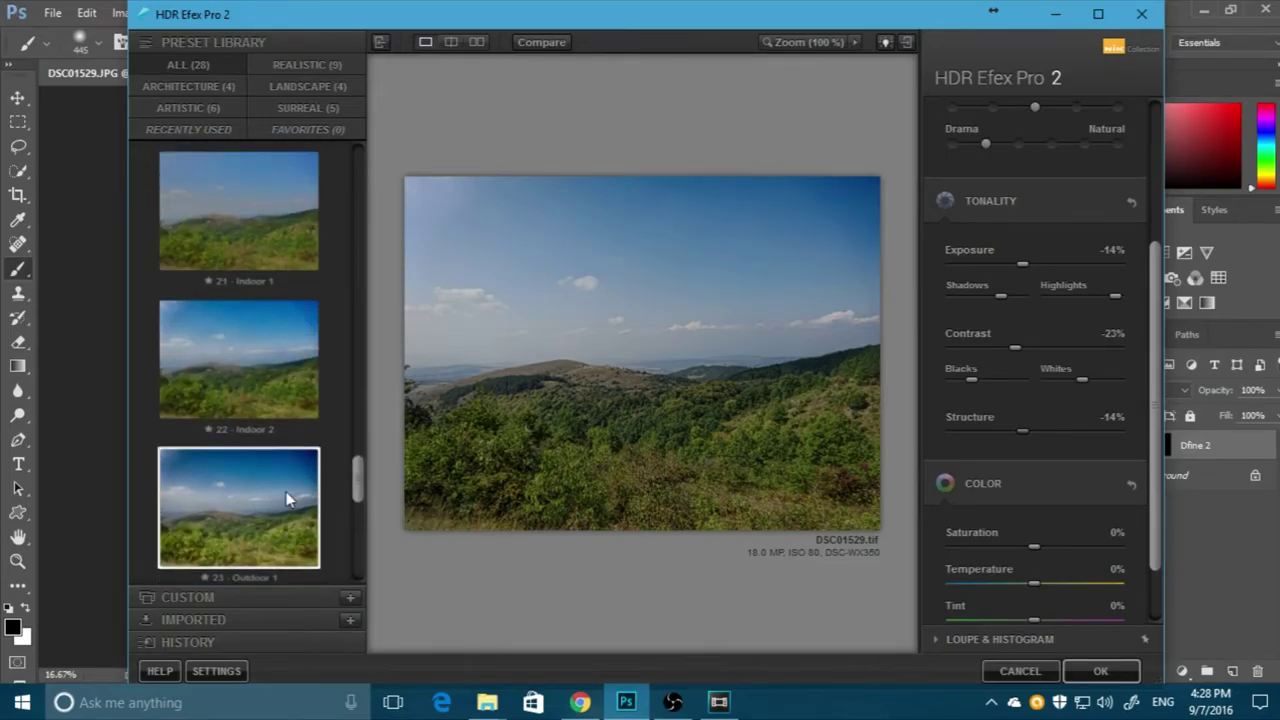
scroll(287, 497, "up", 2)
scroll(287, 497, "up", 2)
scroll(287, 497, "up", 1)
scroll(287, 497, "up", 3)
scroll(287, 497, "up", 1)
scroll(287, 497, "up", 1)
Apply the 14 - Late Summer preset and warm its temperature, then return to Photoshop's filters
scroll(287, 497, "up", 1)
left_click(288, 470)
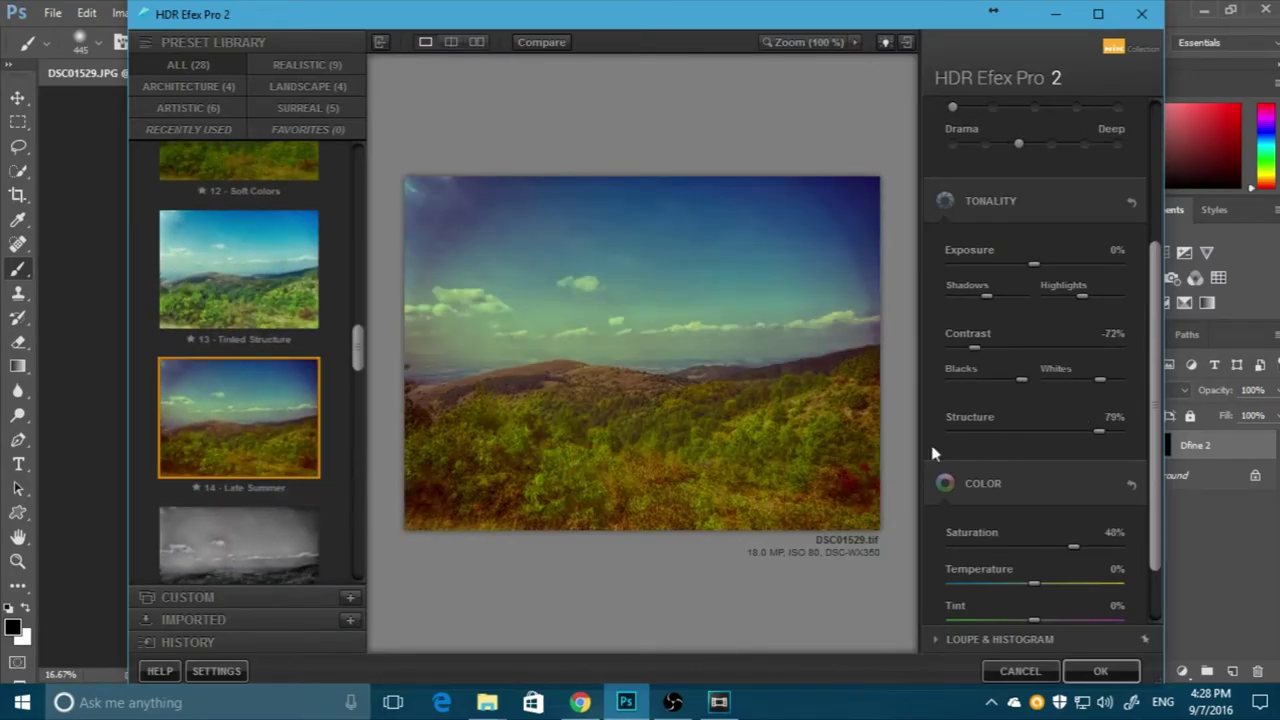
scroll(1024, 511, "down", 1)
scroll(1030, 500, "down", 2)
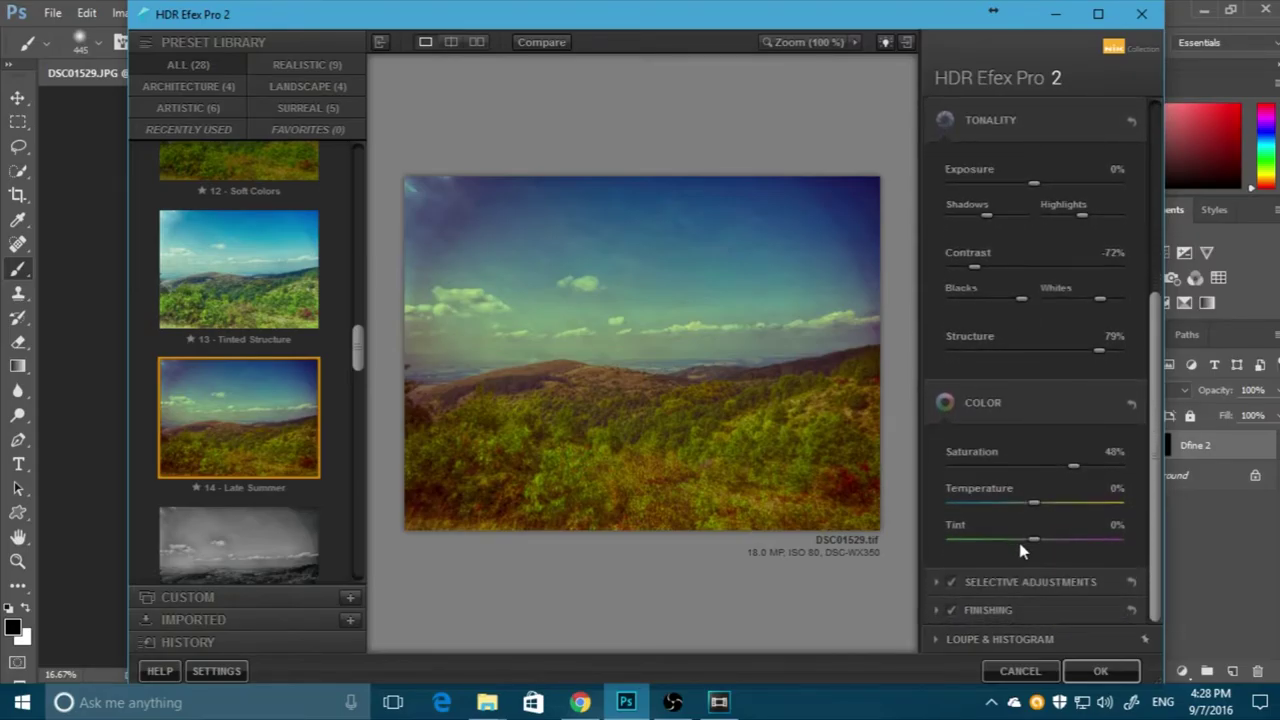
mouse_move(1030, 502)
left_mouse_down()
mouse_move(1091, 503)
mouse_move(991, 503)
mouse_move(1047, 503)
mouse_move(1099, 540)
left_mouse_up()
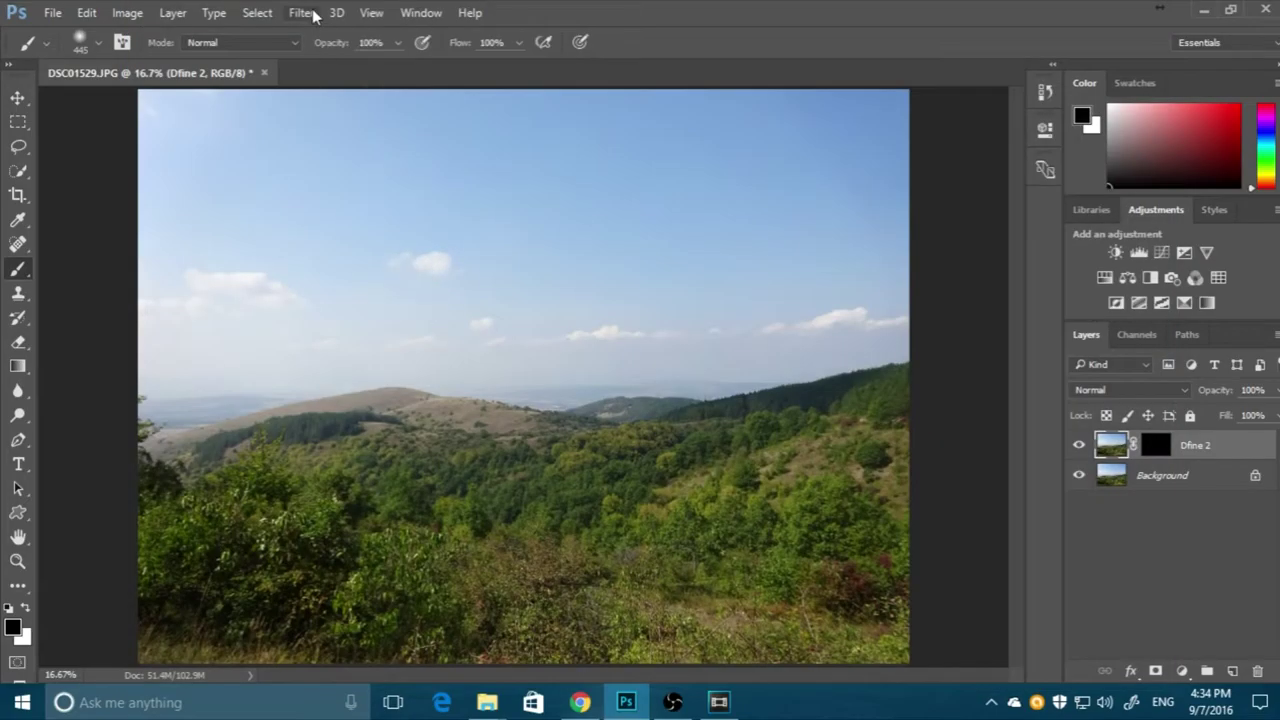
left_click(301, 12)
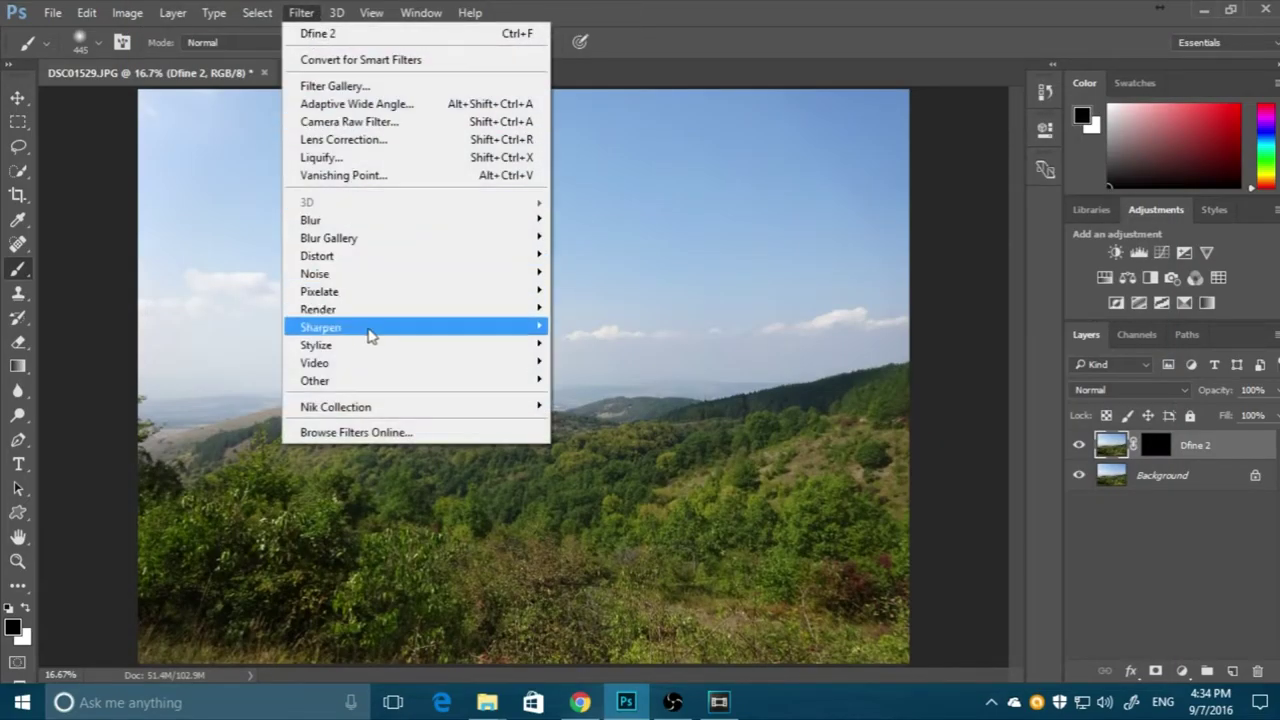
mouse_move(336, 407)
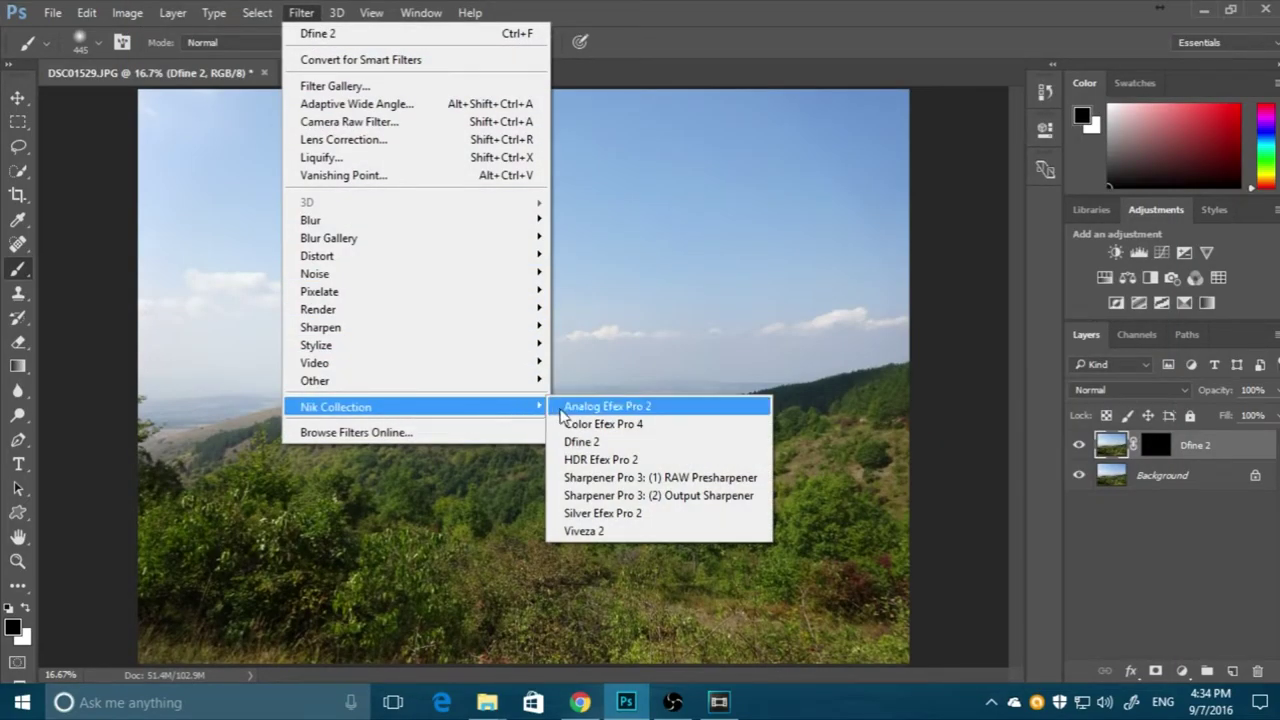
In Sharpener Pro 3 Output Sharpener, lower Adaptive Sharpening to 34% and adjust Strength and Structure
left_click(716, 500)
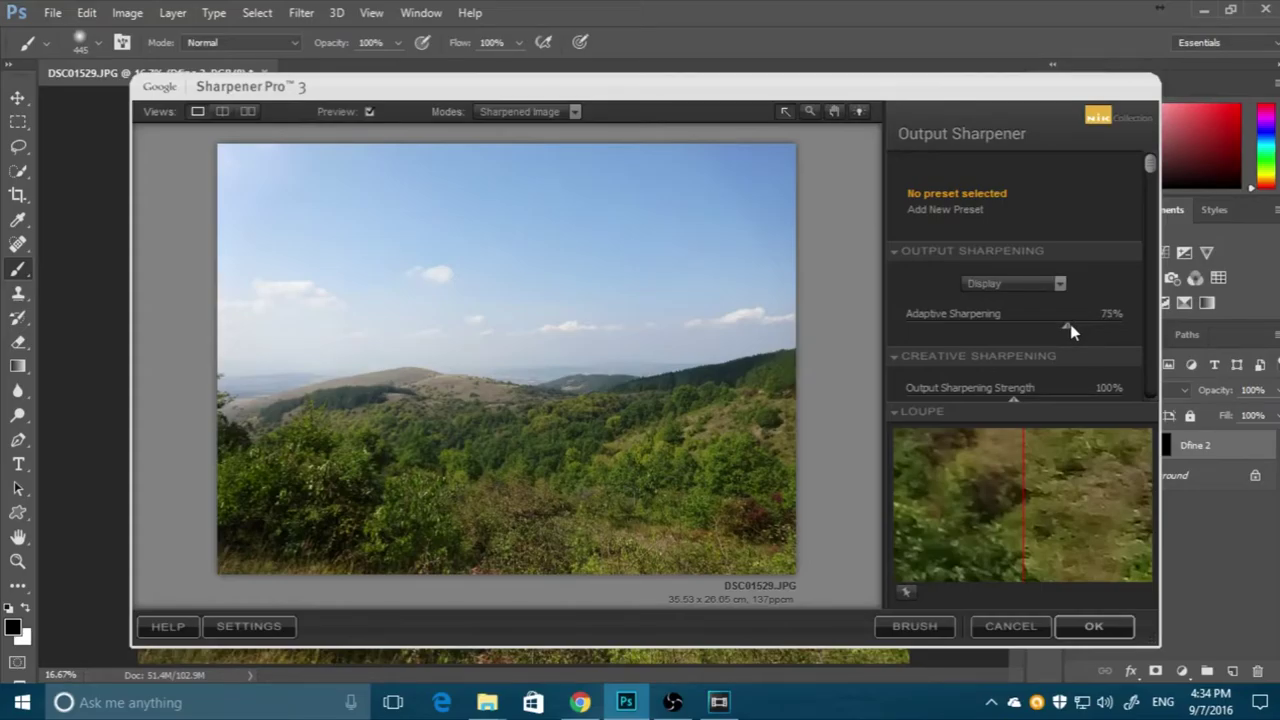
left_click_drag(1068, 326, 978, 336)
scroll(975, 352, "down", 1)
scroll(994, 378, "down", 1)
scroll(1000, 371, "down", 1)
scroll(1006, 355, "down", 1)
scroll(1017, 357, "down", 1)
mouse_move(1015, 305)
left_mouse_down()
mouse_move(1058, 307)
mouse_move(924, 313)
left_mouse_up()
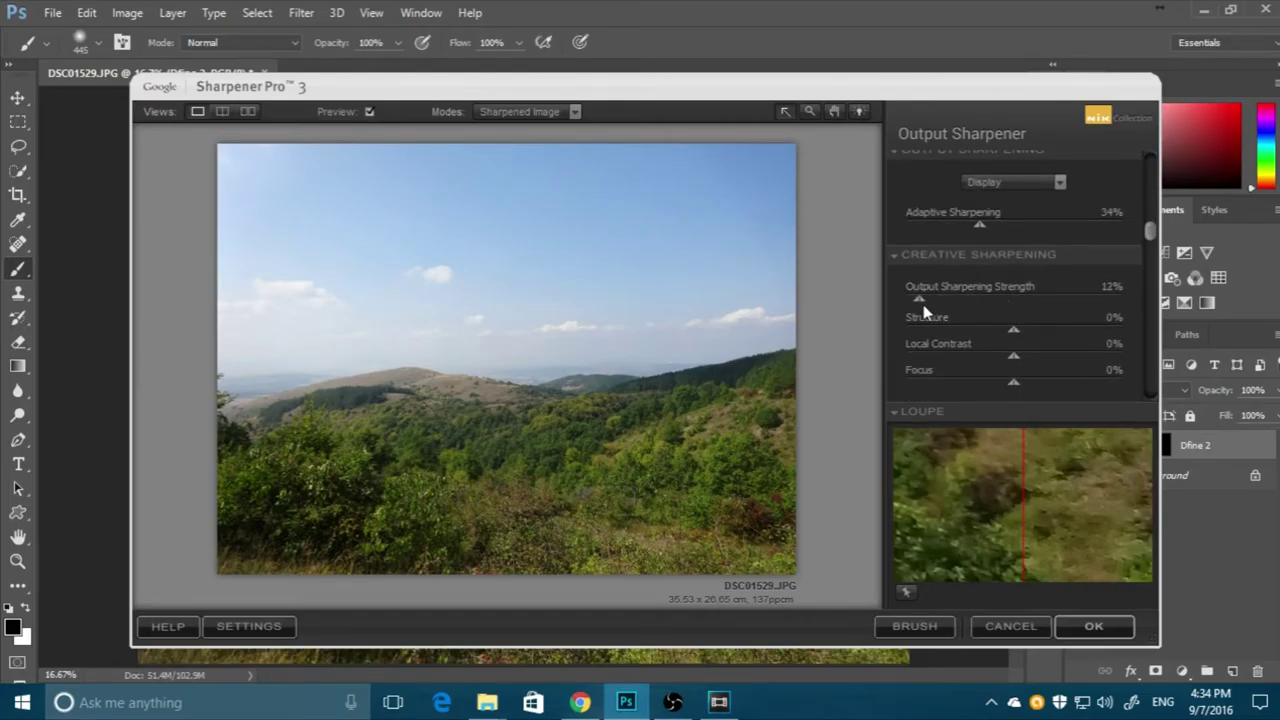
mouse_move(1014, 338)
left_mouse_down()
mouse_move(924, 347)
mouse_move(1070, 338)
left_mouse_up()
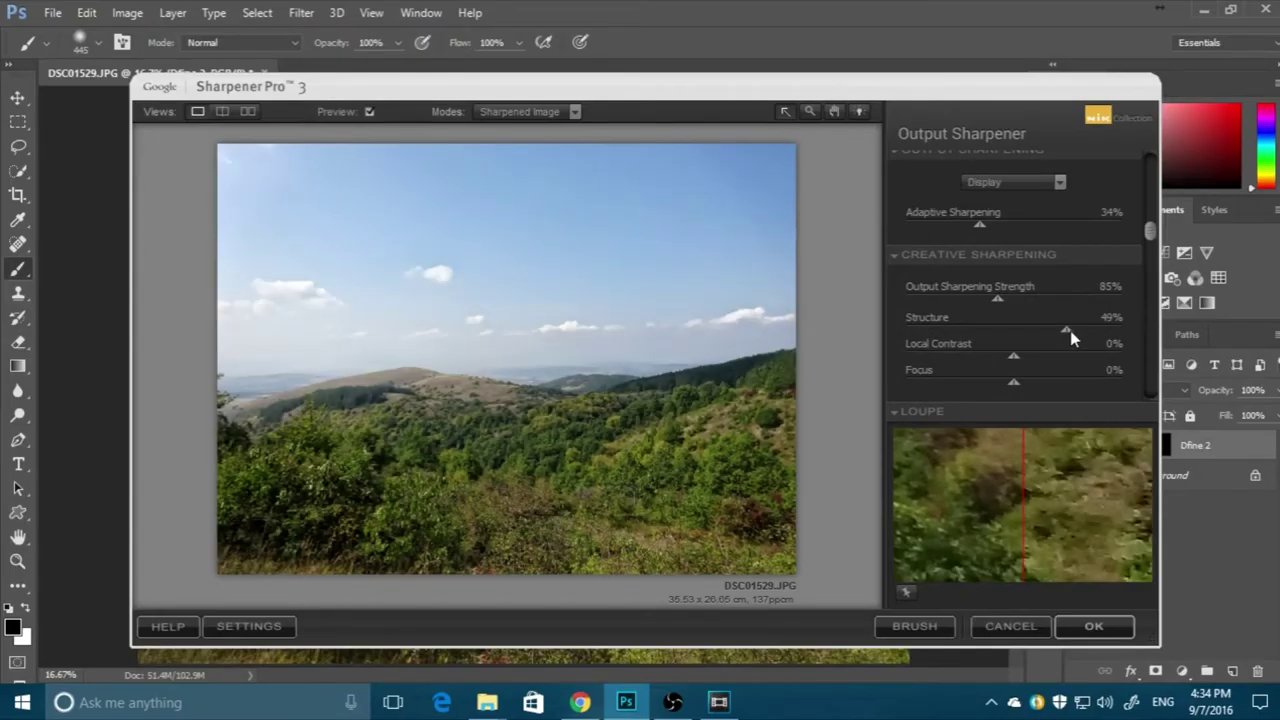
Adjust Local Contrast, then cancel Sharpener Pro 3 without applying the sharpening
scroll(1050, 342, "down", 1)
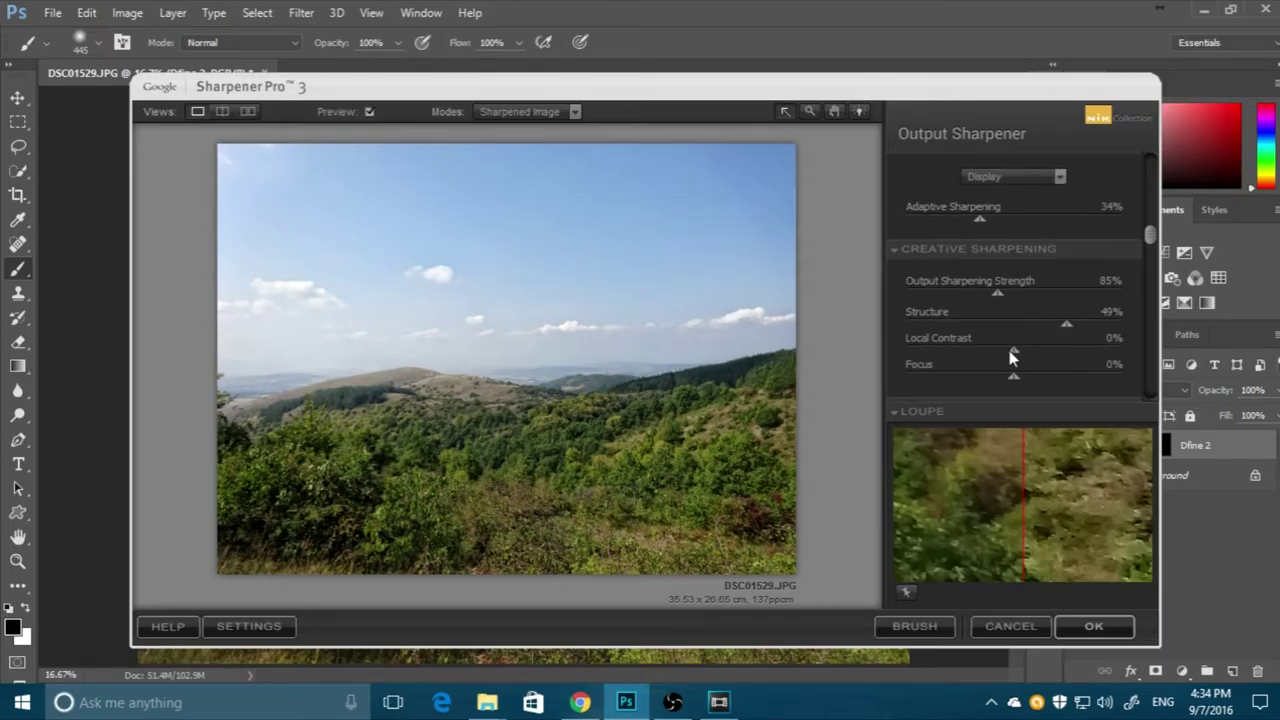
mouse_move(1015, 352)
left_mouse_down()
mouse_move(933, 354)
mouse_move(1046, 350)
mouse_move(970, 390)
mouse_move(945, 386)
left_mouse_up()
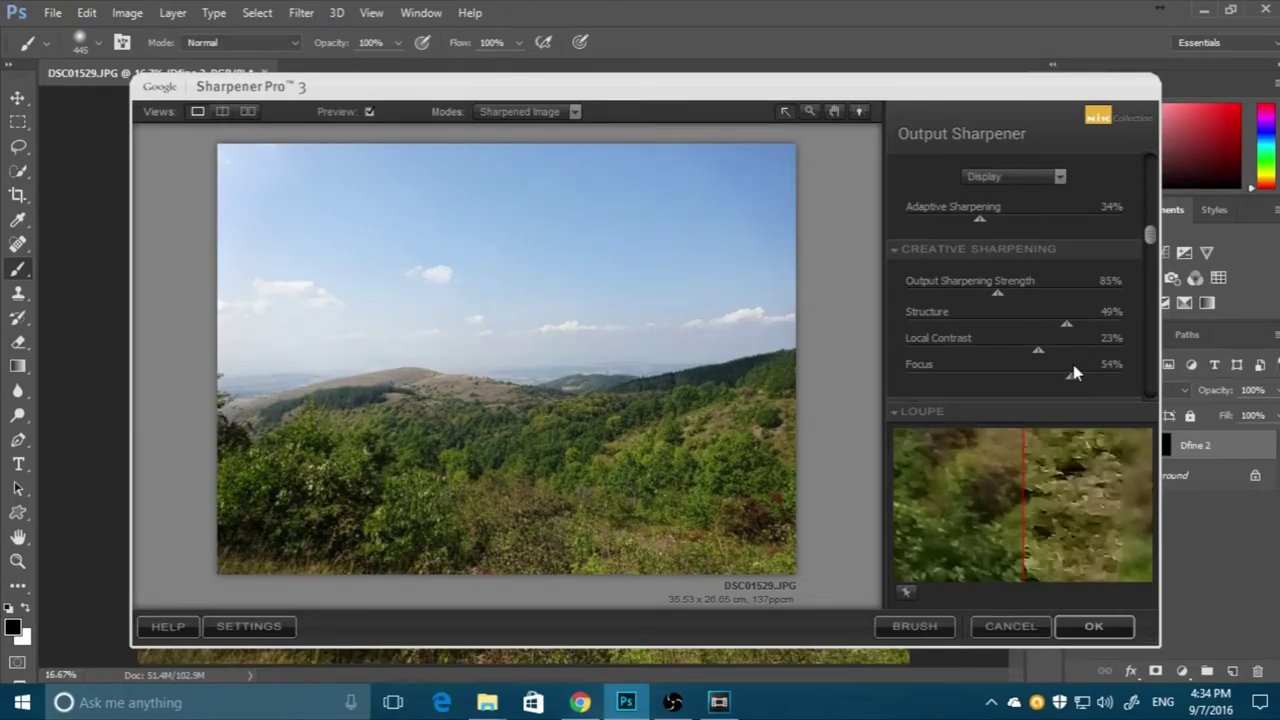
scroll(1071, 360, "down", 2)
scroll(1052, 371, "down", 1)
scroll(1040, 369, "down", 1)
scroll(1041, 373, "down", 1)
scroll(1040, 368, "down", 1)
scroll(1040, 371, "down", 1)
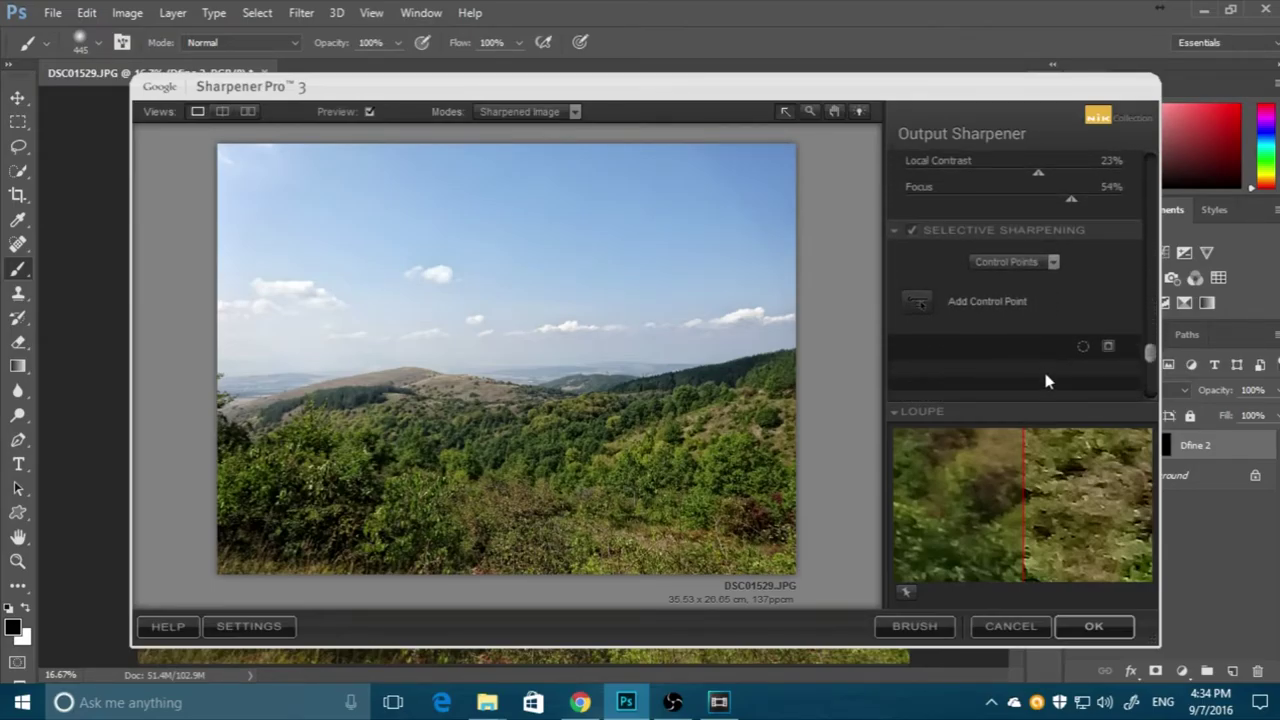
scroll(1043, 368, "down", 1)
scroll(1045, 369, "down", 1)
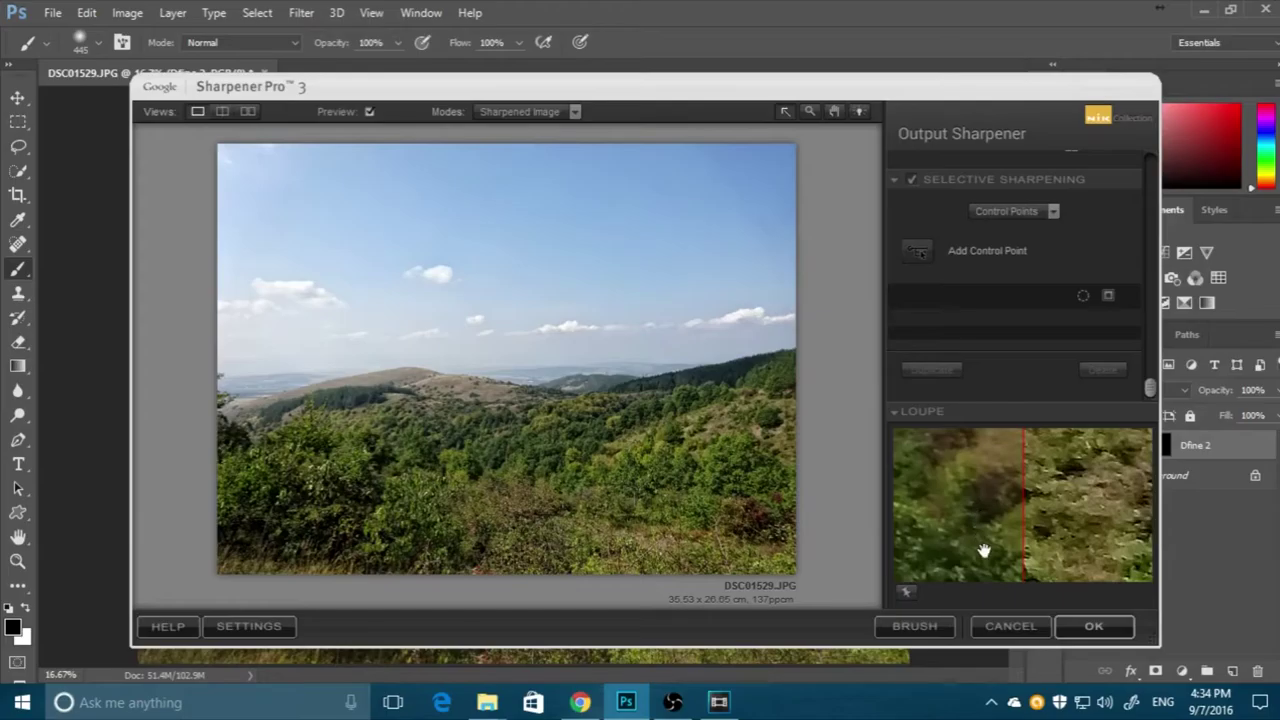
left_click(1020, 626)
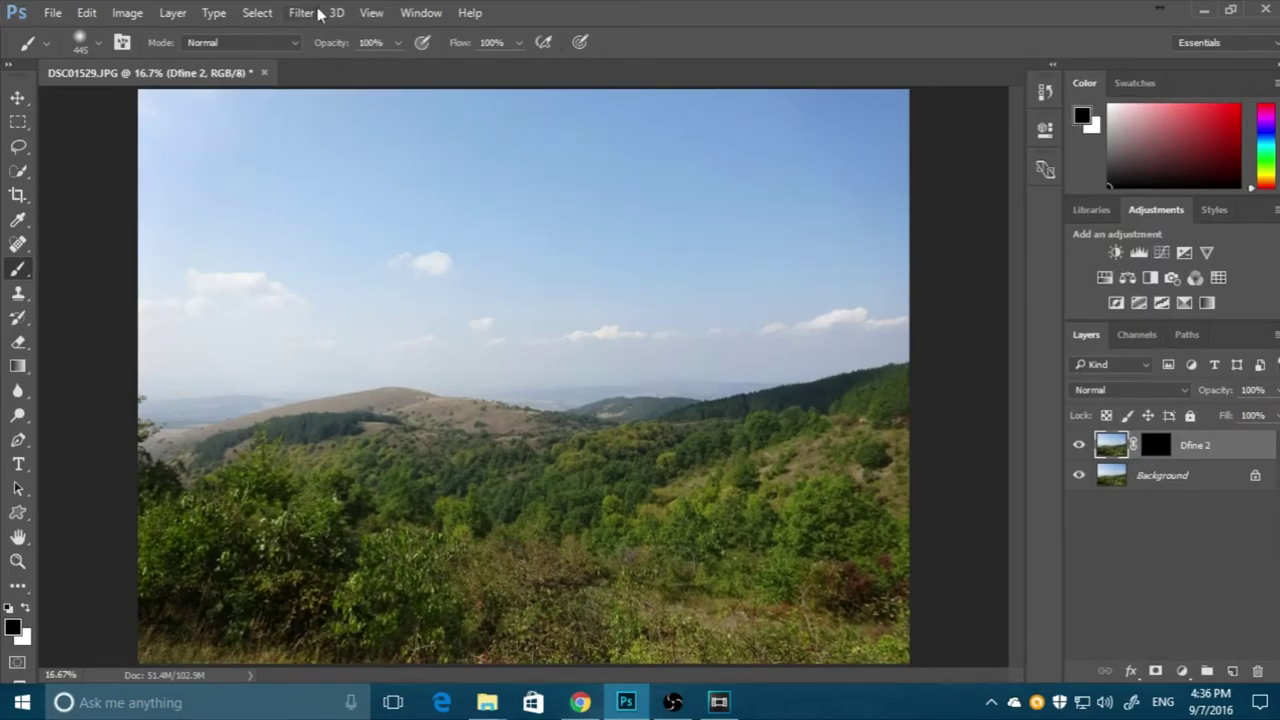
Open Silver Efex Pro 2; set Brightness -33%, Contrast 34%, Structure 18%, and raise Shadows protection slightly
left_click(305, 12)
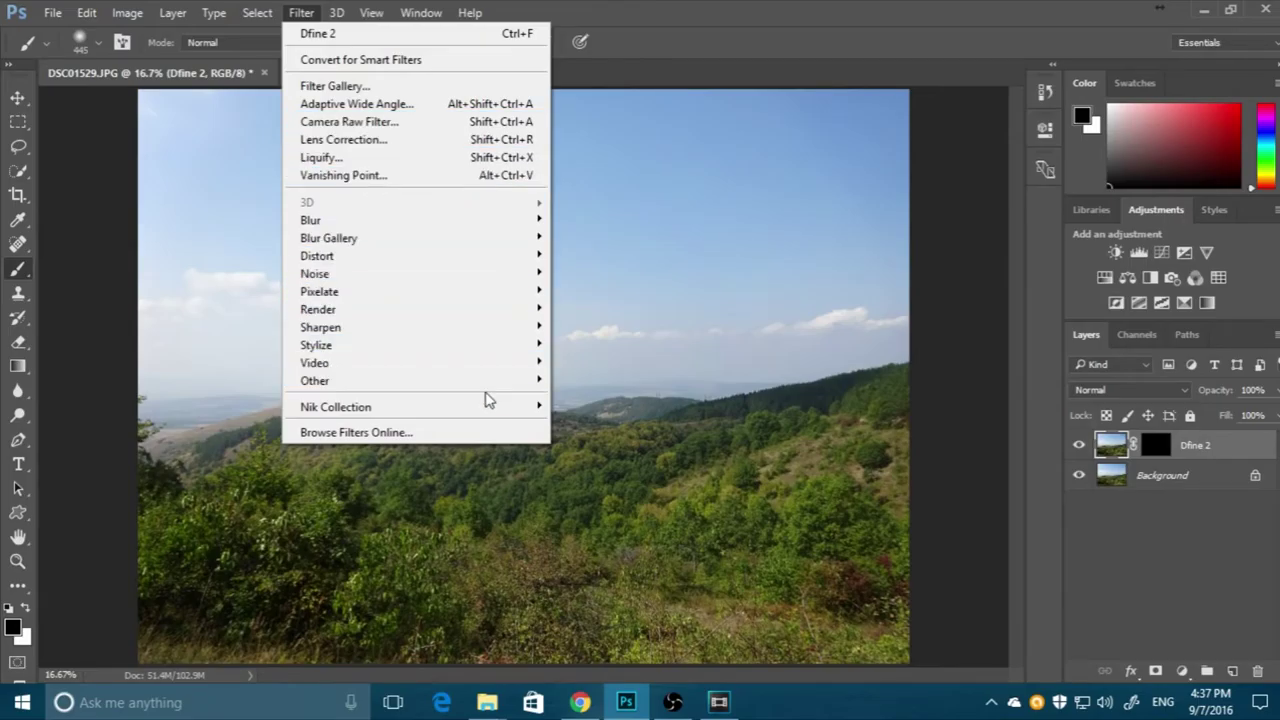
mouse_move(336, 407)
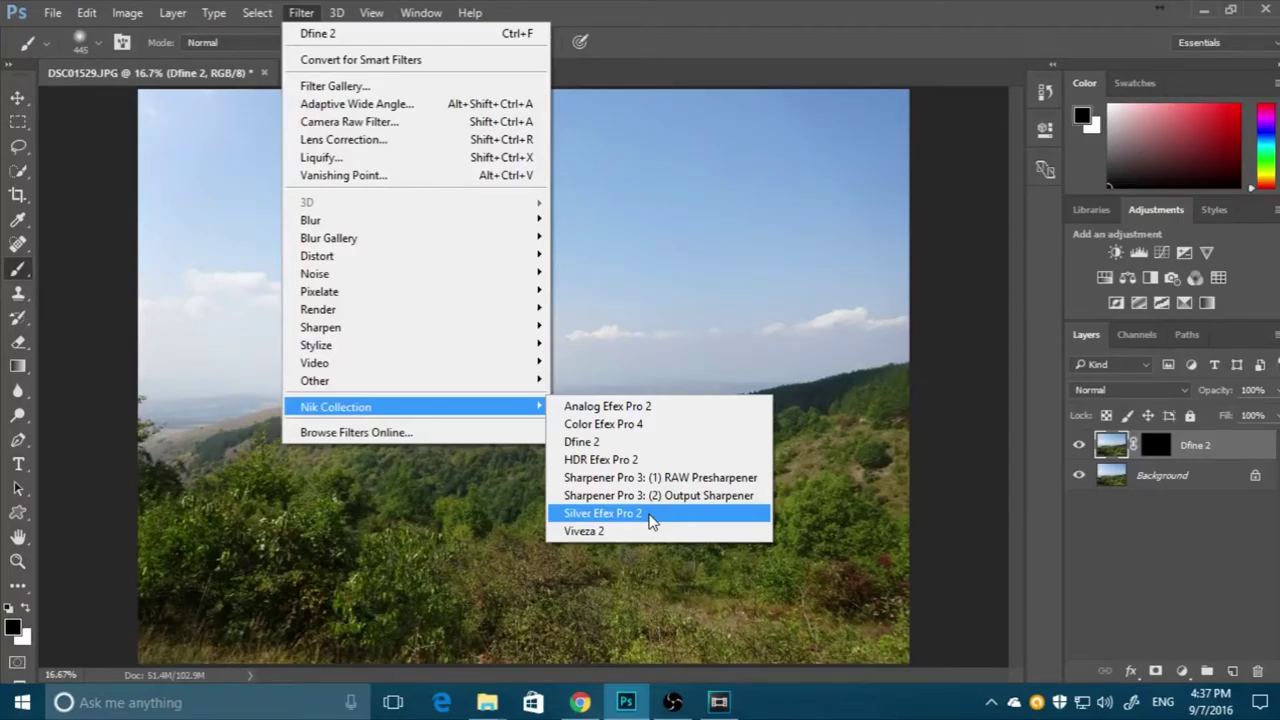
left_click(651, 513)
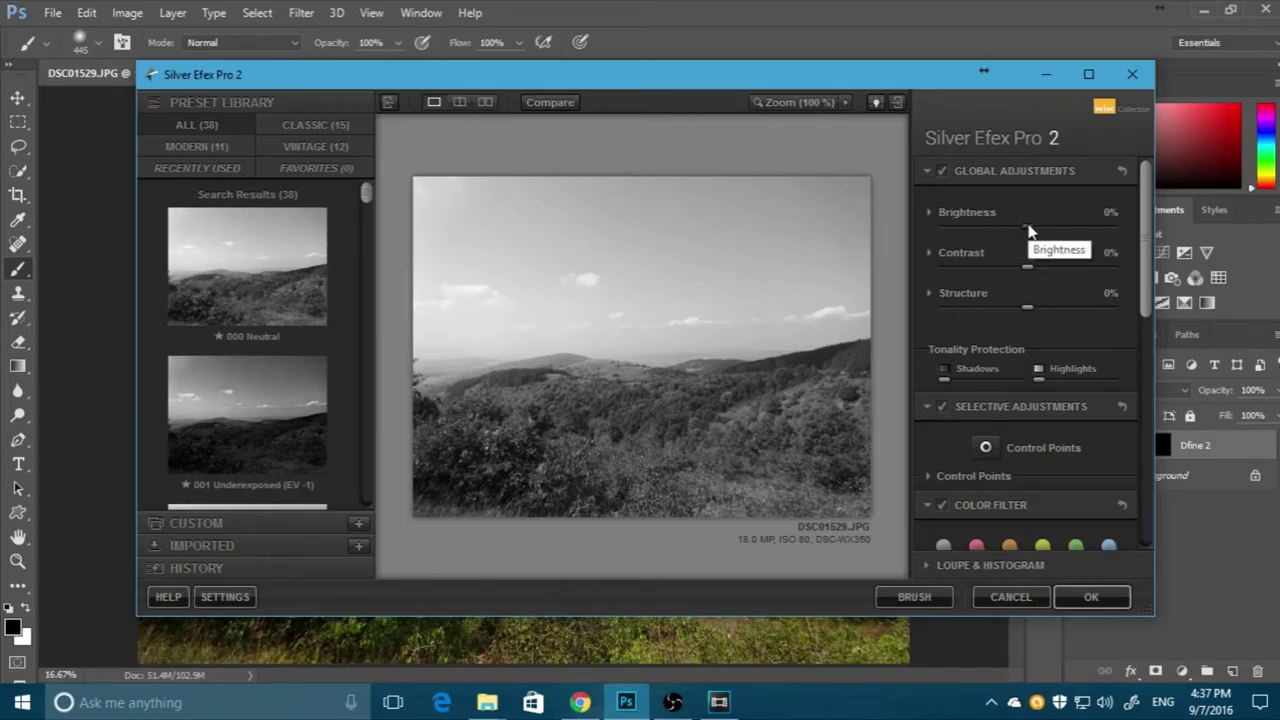
mouse_move(1027, 224)
left_mouse_down()
mouse_move(973, 240)
mouse_move(1069, 236)
left_mouse_up()
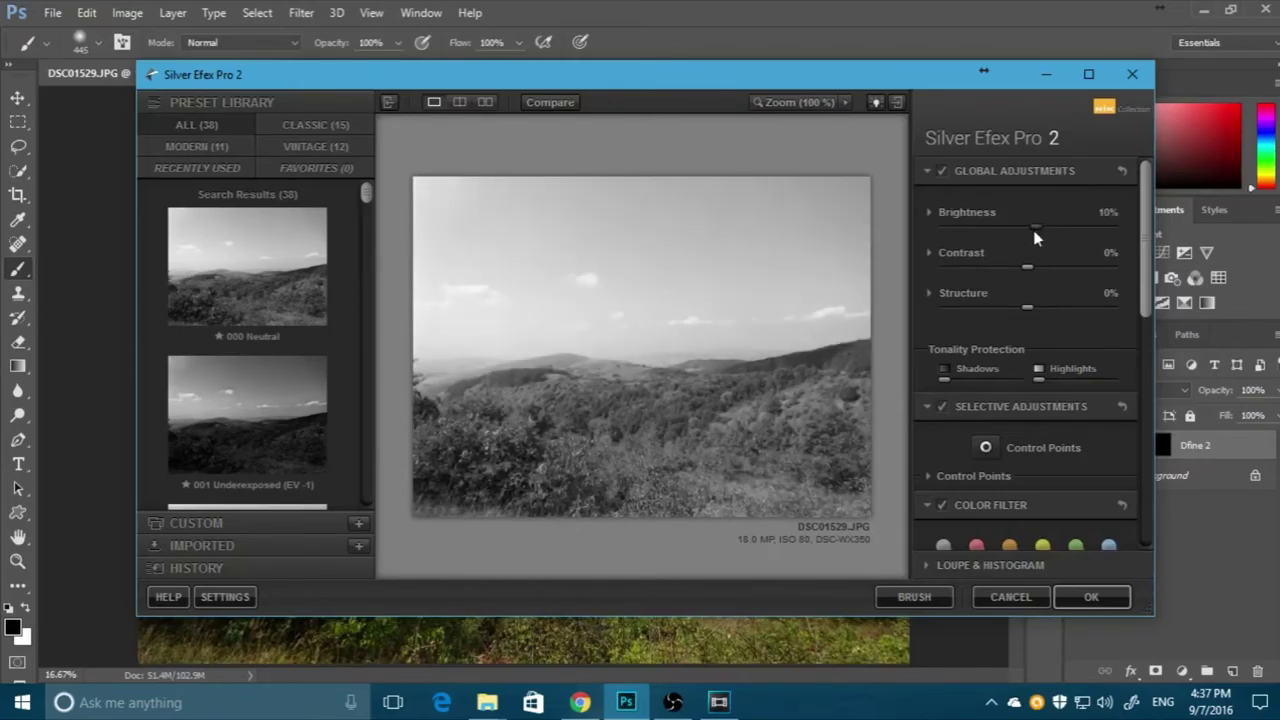
mouse_move(1069, 236)
left_mouse_down()
mouse_move(1000, 229)
mouse_move(1040, 270)
mouse_move(1022, 278)
mouse_move(1060, 277)
mouse_move(1090, 304)
mouse_move(1040, 300)
left_mouse_up()
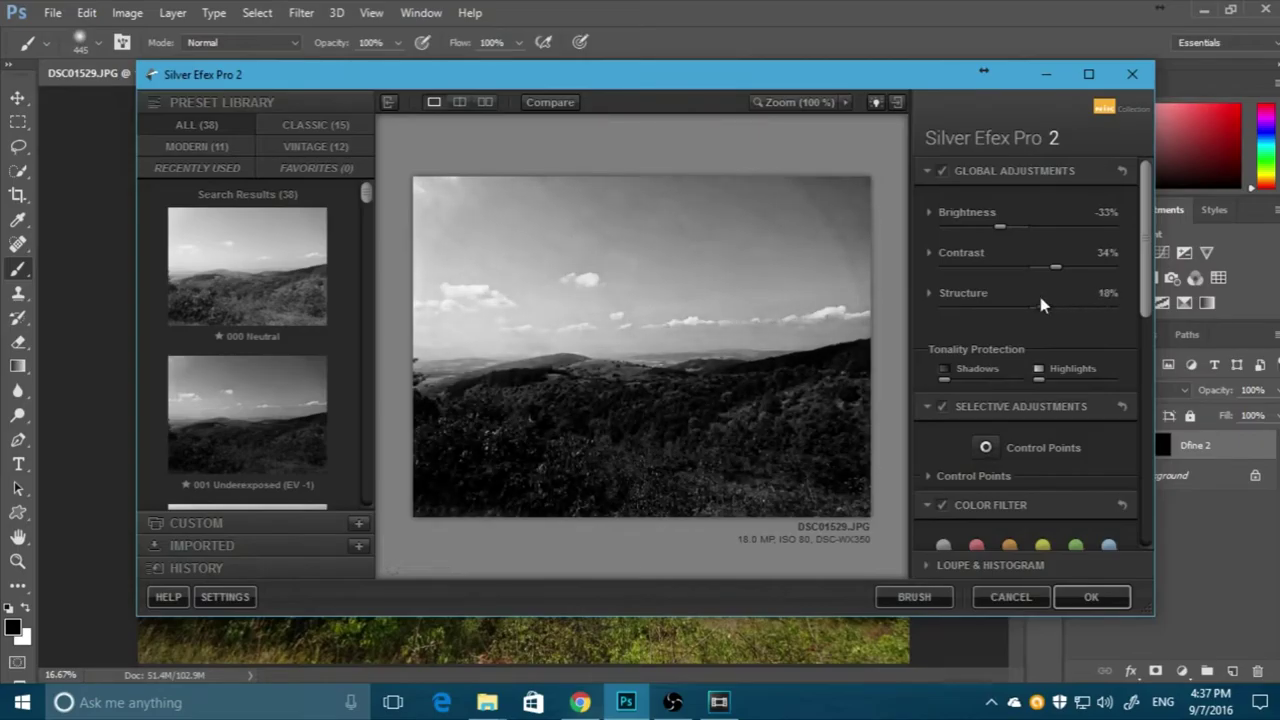
left_click_drag(962, 385, 1059, 385)
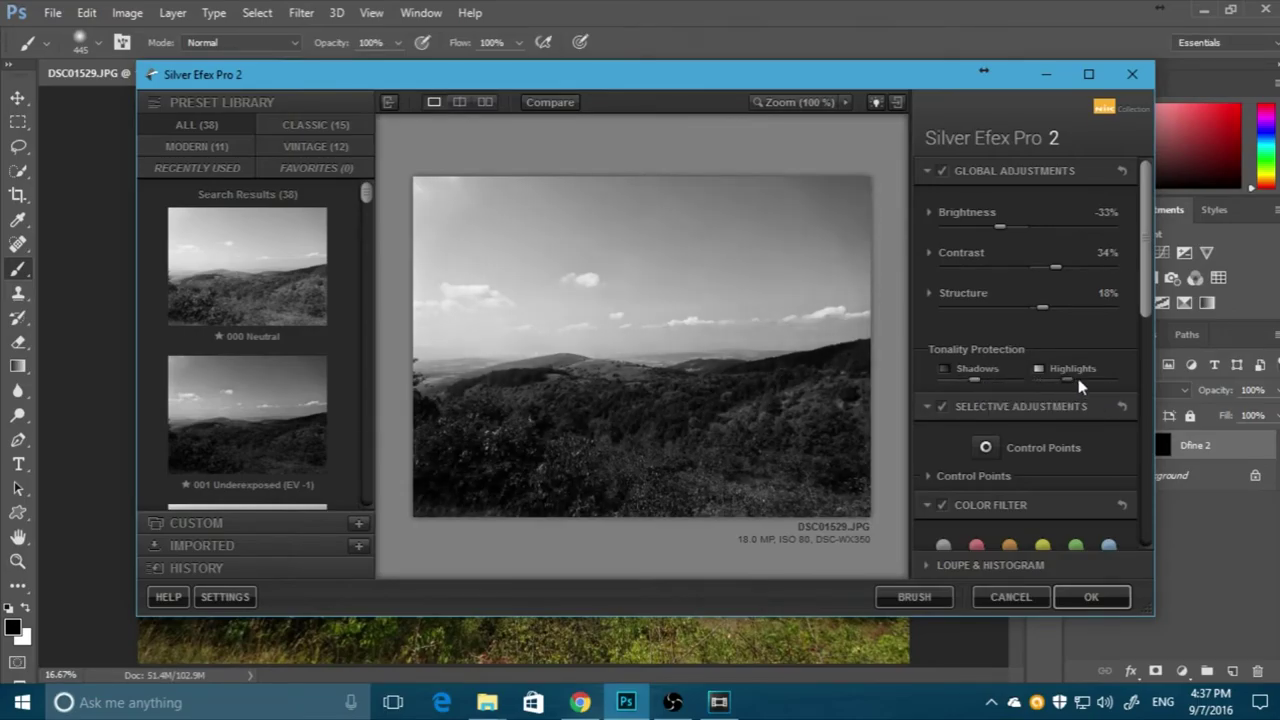
Preview the red, orange, yellow, green and blue colour filters, settling on yellow
scroll(1000, 355, "down", 4)
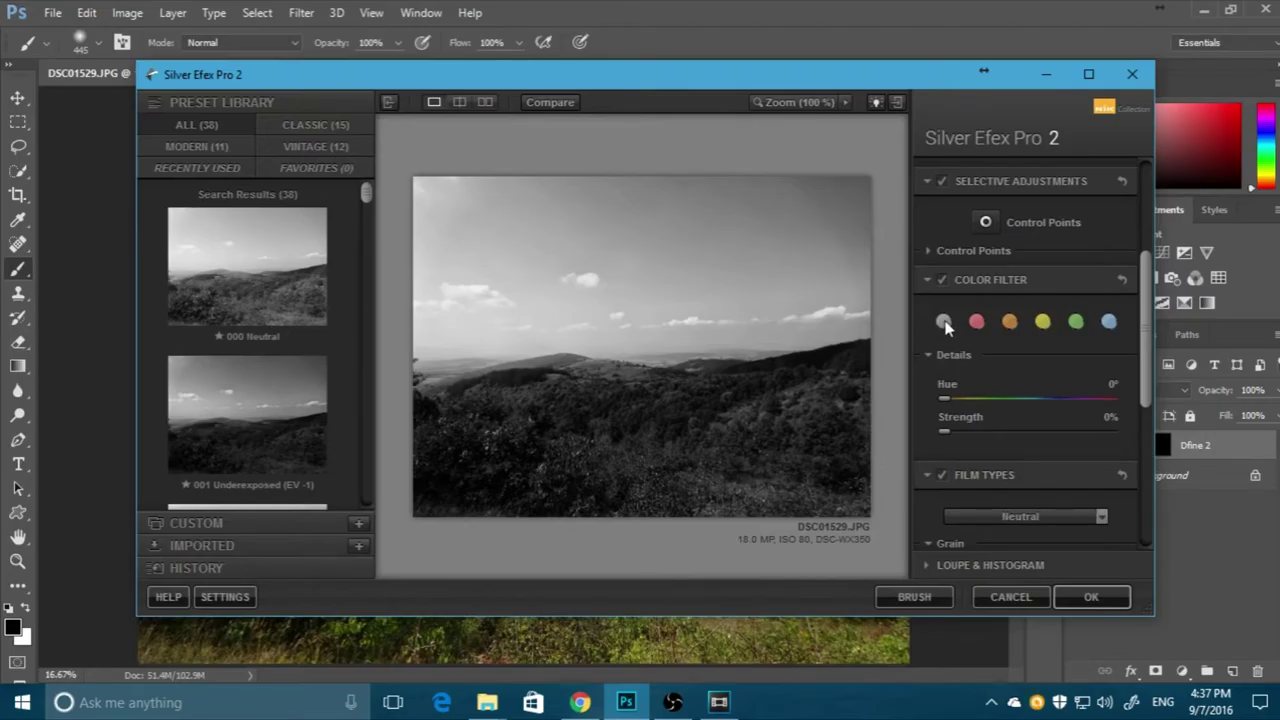
left_click(977, 322)
left_click(1010, 325)
left_click(1043, 323)
left_click(1077, 326)
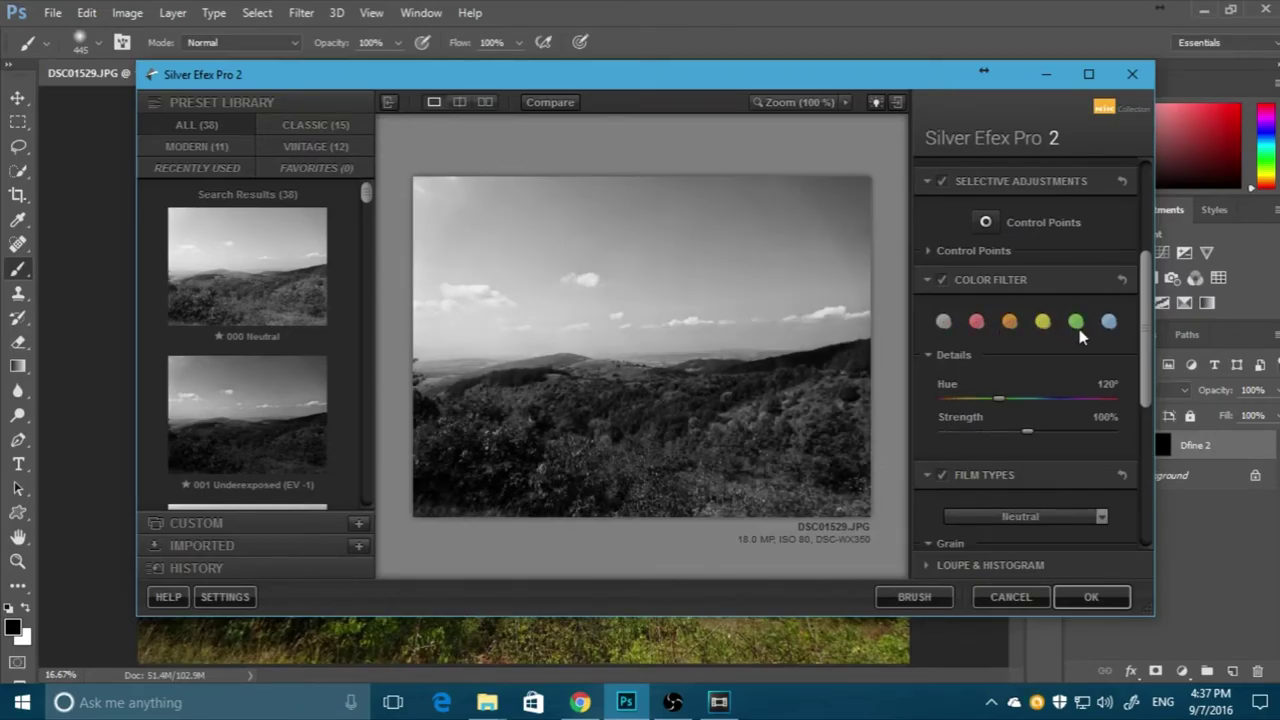
left_click(1107, 323)
left_click(1043, 322)
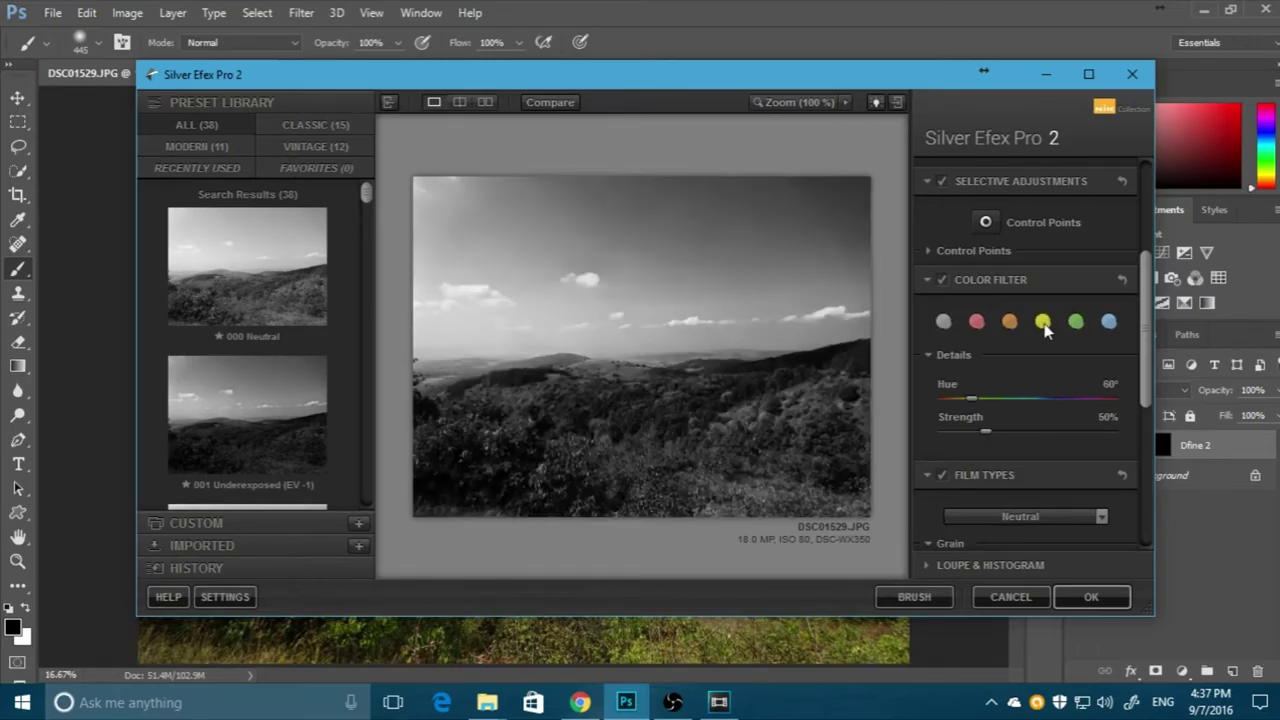
Set the colour filter to Hue 71° and Strength 149%
mouse_move(986, 431)
left_mouse_down()
mouse_move(1079, 430)
mouse_move(1069, 416)
left_mouse_up()
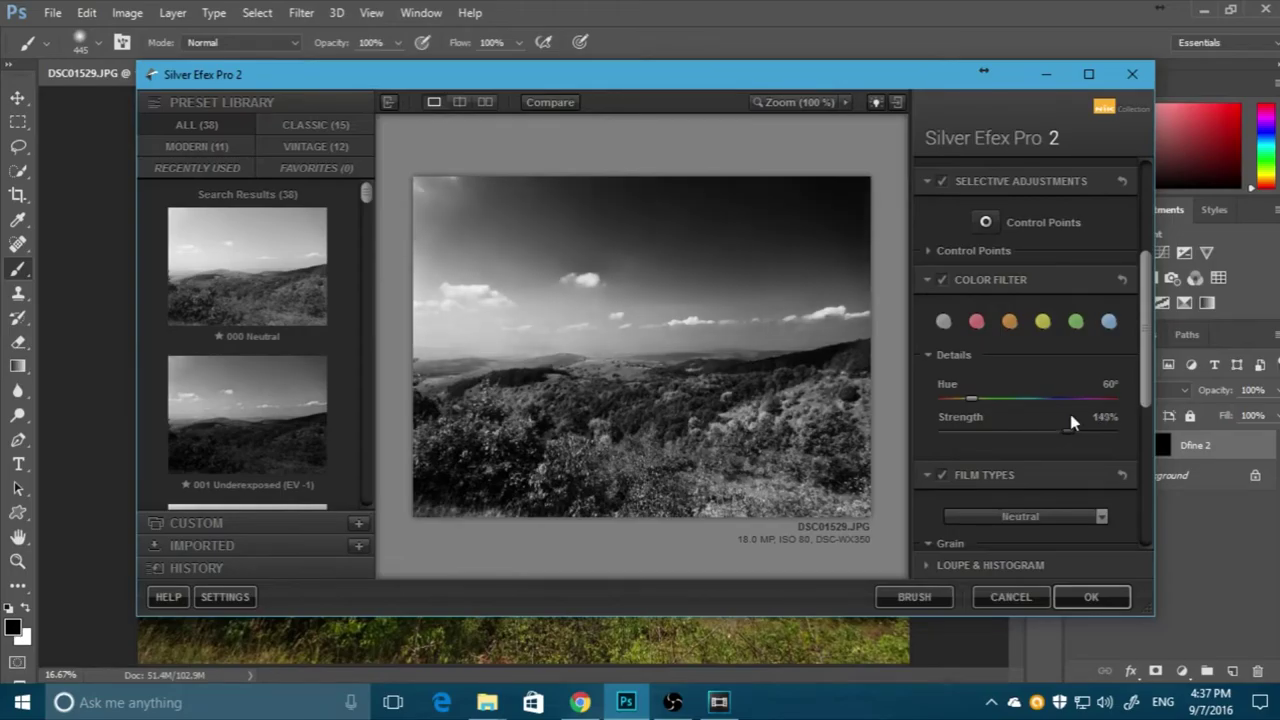
left_click_drag(970, 398, 1120, 397)
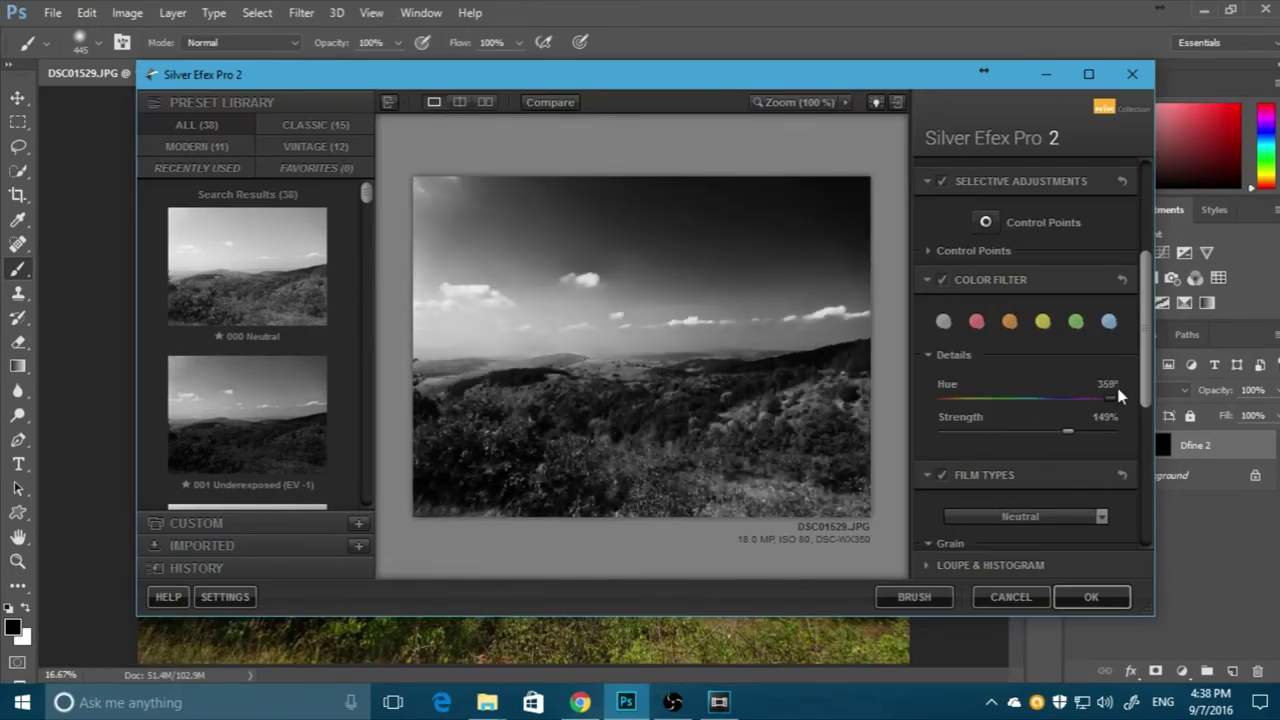
left_click_drag(1118, 396, 985, 406)
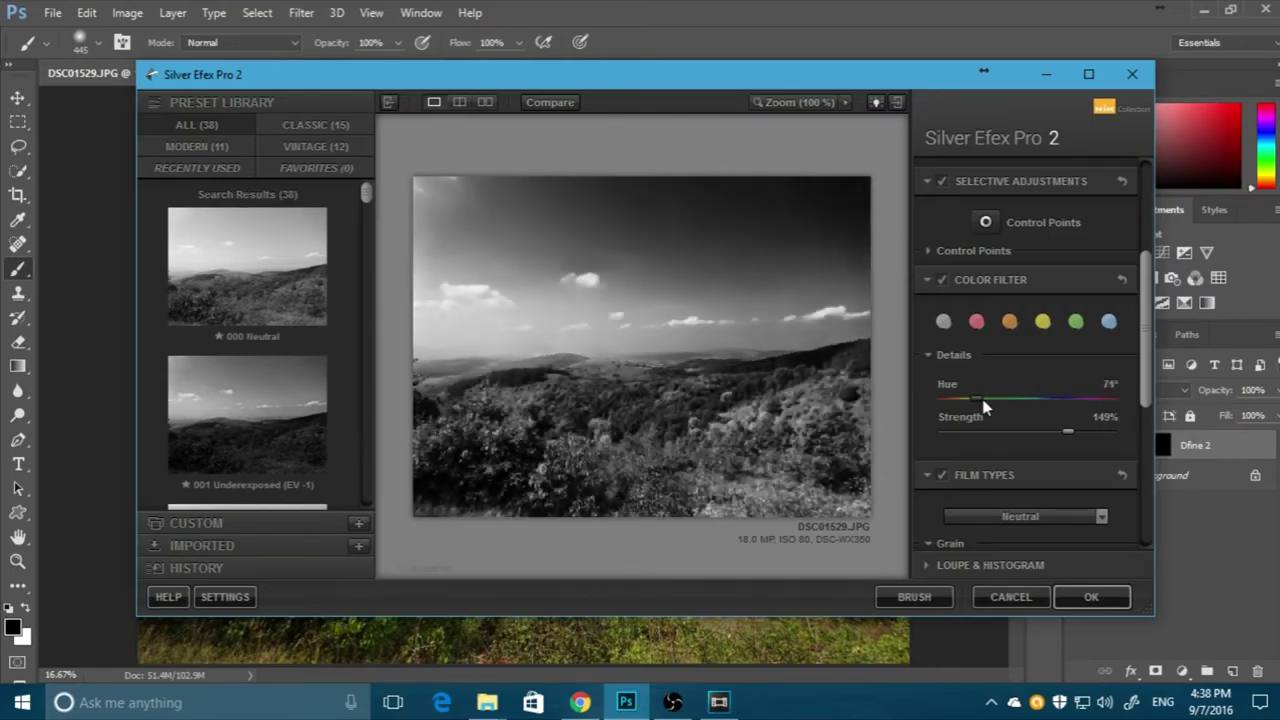
scroll(985, 407, "down", 2)
scroll(994, 422, "down", 1)
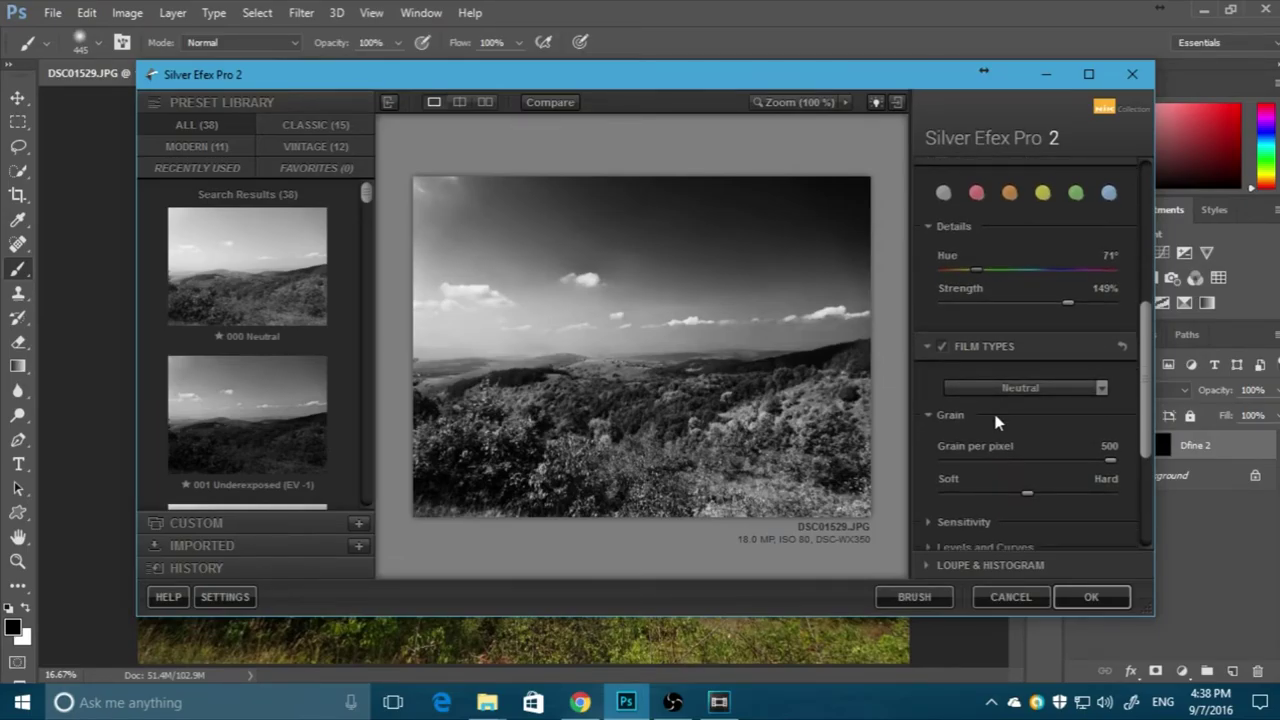
Set film grain to 457 per pixel and make the grain harder
scroll(993, 409, "down", 5)
left_click(966, 262)
mouse_move(966, 262)
left_mouse_down()
mouse_move(946, 262)
mouse_move(1100, 250)
left_mouse_up()
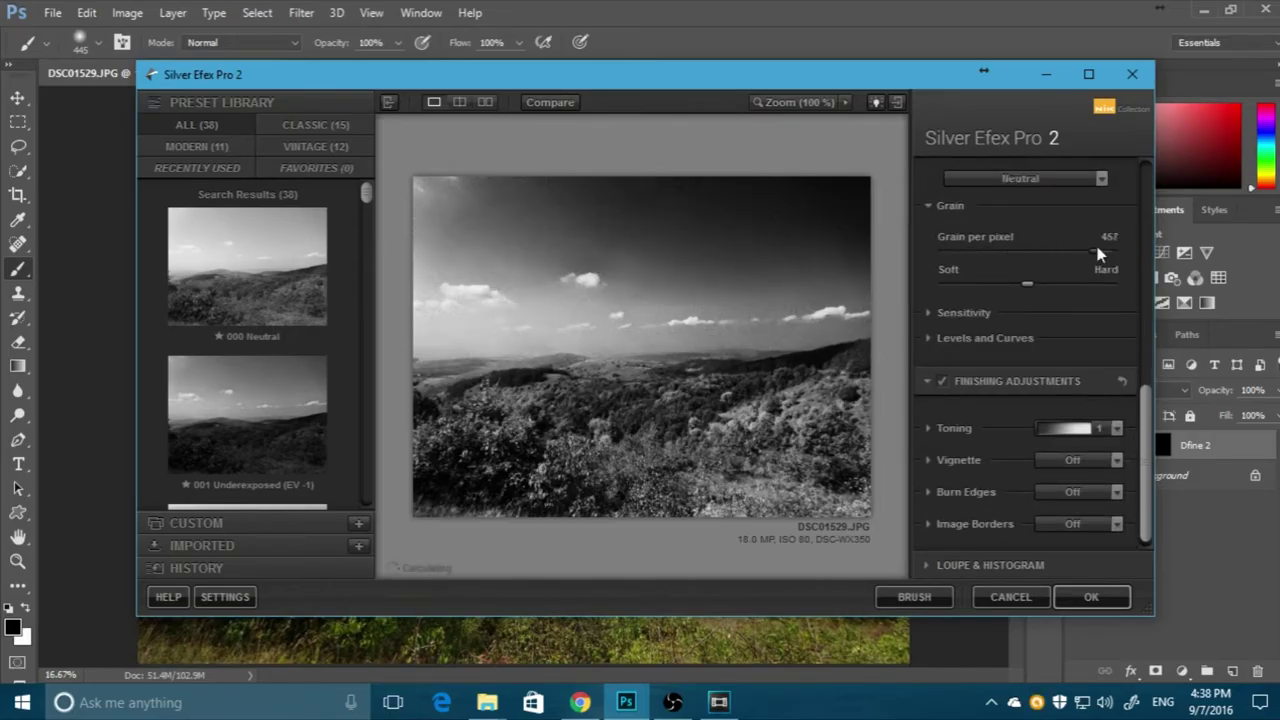
mouse_move(1027, 283)
left_mouse_down()
mouse_move(1112, 290)
mouse_move(940, 290)
left_mouse_up()
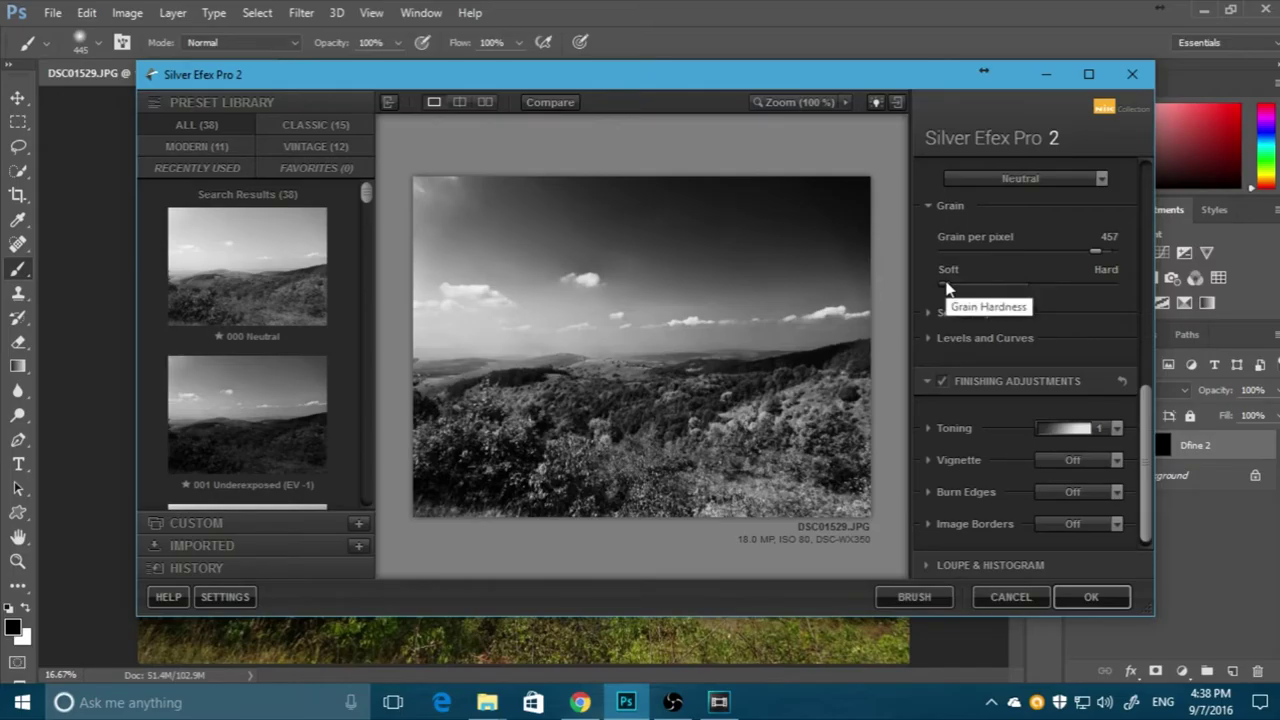
left_click_drag(948, 288, 1085, 292)
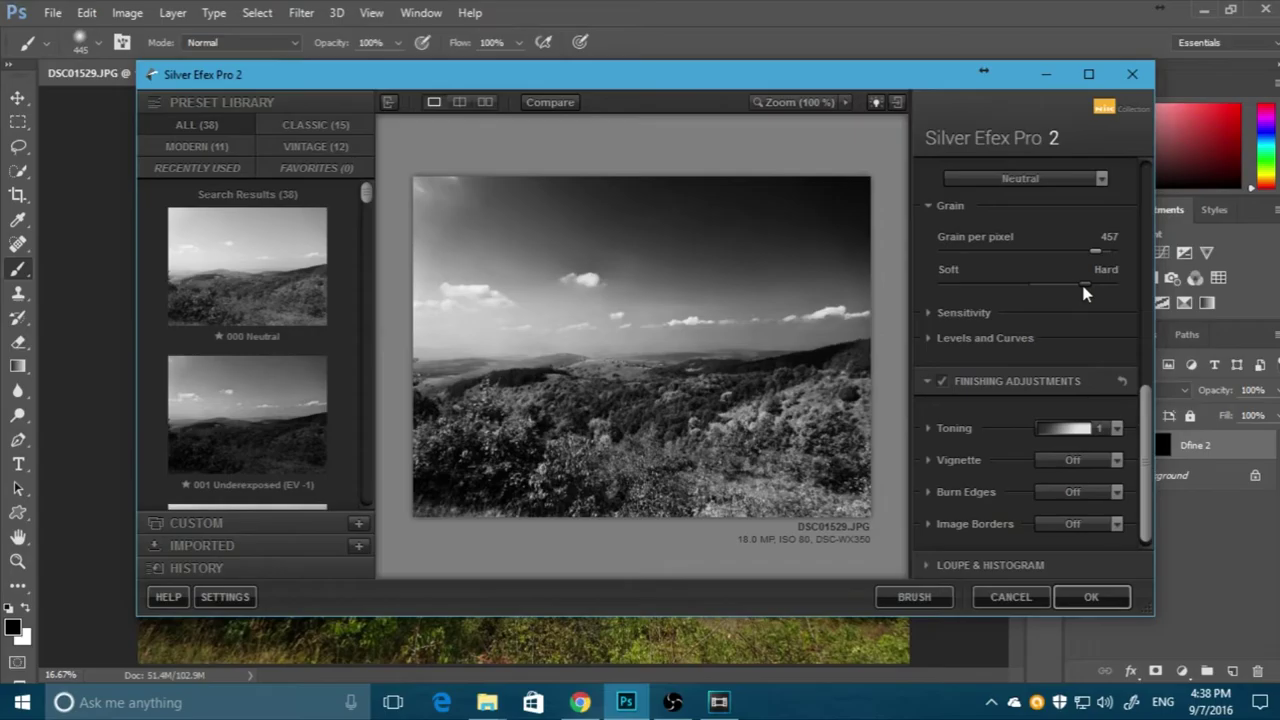
Adjust film sensitivity, setting Red to -10% and Green to -27%
left_click(987, 318)
mouse_move(1027, 357)
left_mouse_down()
mouse_move(1087, 360)
mouse_move(1020, 360)
left_mouse_up()
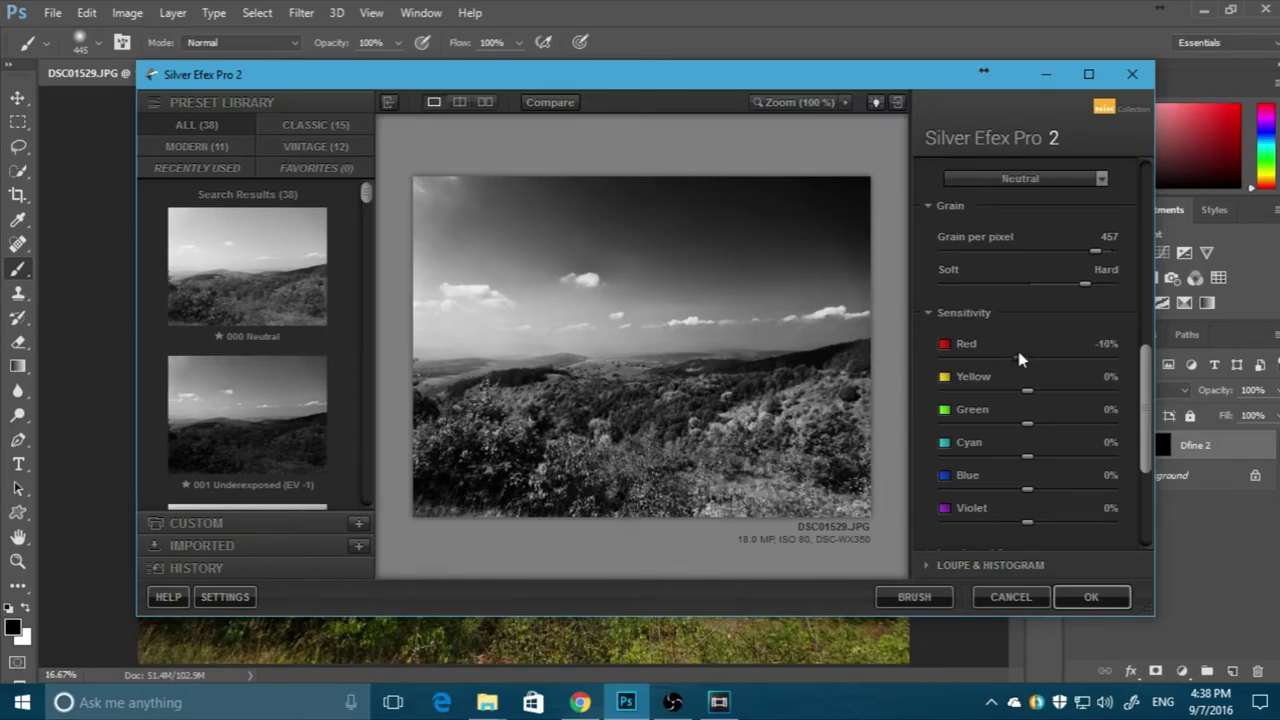
mouse_move(1028, 420)
left_mouse_down()
mouse_move(1065, 420)
mouse_move(1005, 420)
mouse_move(1100, 457)
mouse_move(984, 457)
mouse_move(1076, 457)
left_mouse_up()
Apply the 036 Antique Plate II preset from the Preset Library
scroll(1075, 444, "down", 1)
scroll(1070, 452, "down", 3)
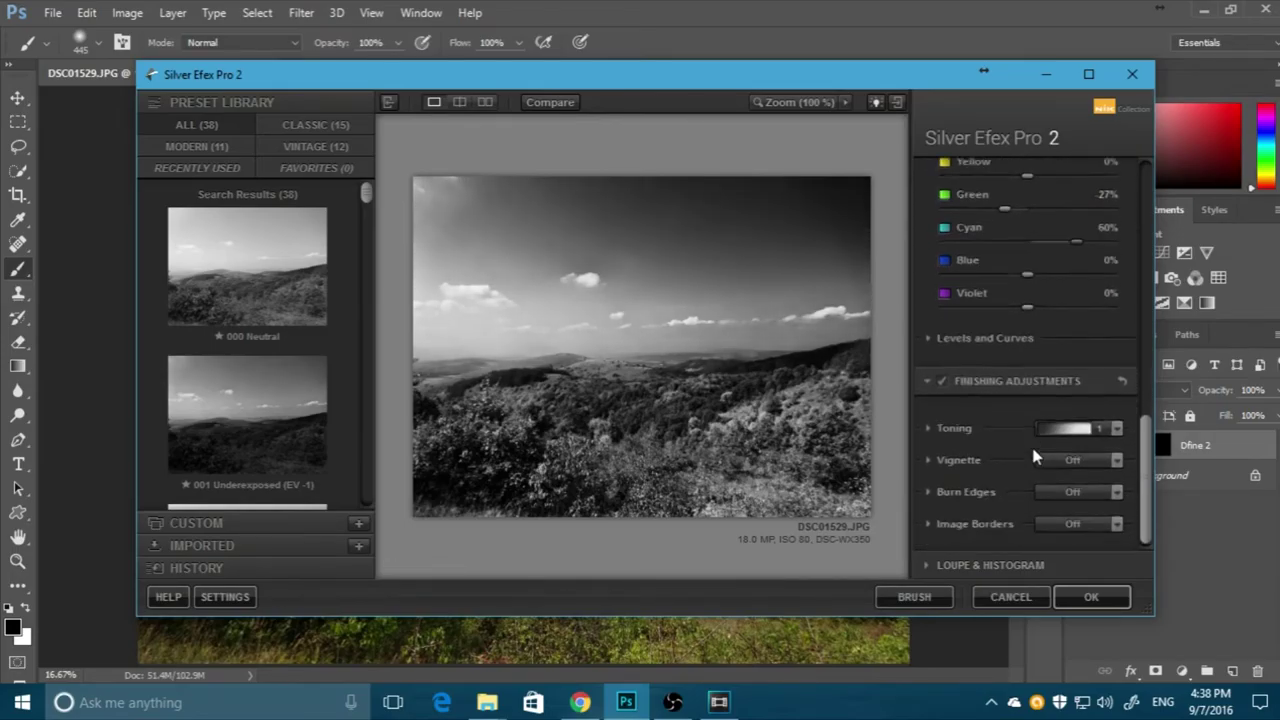
scroll(242, 402, "down", 1)
scroll(260, 404, "down", 1)
scroll(270, 410, "down", 1)
scroll(277, 423, "down", 1)
scroll(277, 423, "down", 1)
scroll(277, 424, "down", 1)
scroll(277, 425, "down", 1)
scroll(277, 427, "down", 1)
scroll(277, 427, "down", 2)
scroll(274, 419, "down", 2)
scroll(285, 422, "down", 2)
scroll(291, 425, "down", 1)
scroll(294, 432, "down", 1)
scroll(294, 432, "down", 1)
scroll(294, 432, "down", 1)
scroll(296, 435, "down", 1)
scroll(300, 437, "down", 1)
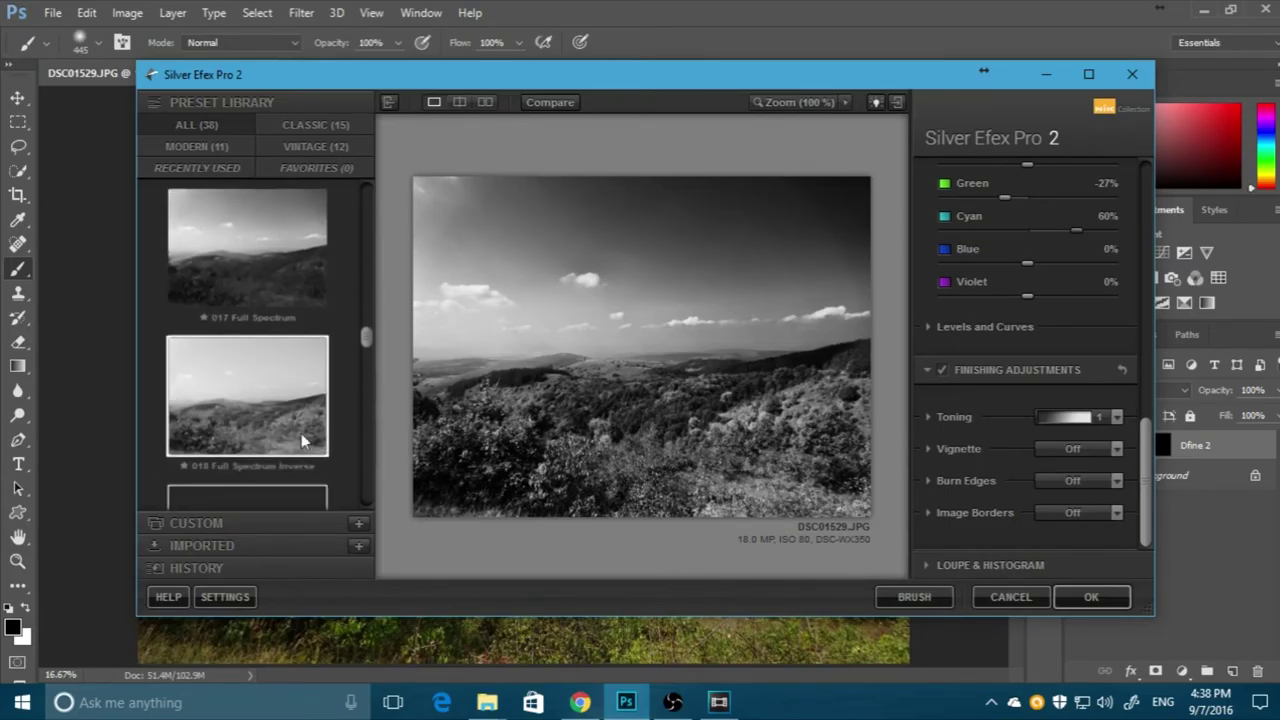
scroll(301, 435, "down", 1)
scroll(300, 440, "down", 1)
scroll(300, 445, "down", 1)
scroll(300, 448, "down", 1)
scroll(294, 449, "down", 1)
scroll(306, 449, "down", 1)
scroll(305, 450, "down", 1)
scroll(305, 450, "down", 1)
scroll(305, 448, "down", 1)
scroll(305, 447, "down", 1)
scroll(305, 445, "down", 1)
scroll(305, 445, "down", 1)
scroll(305, 444, "down", 1)
scroll(305, 443, "down", 1)
scroll(305, 443, "down", 1)
scroll(305, 443, "down", 1)
scroll(305, 444, "down", 1)
scroll(305, 444, "down", 1)
scroll(302, 443, "down", 2)
scroll(302, 443, "down", 1)
scroll(303, 444, "down", 2)
scroll(303, 444, "down", 1)
scroll(303, 444, "down", 1)
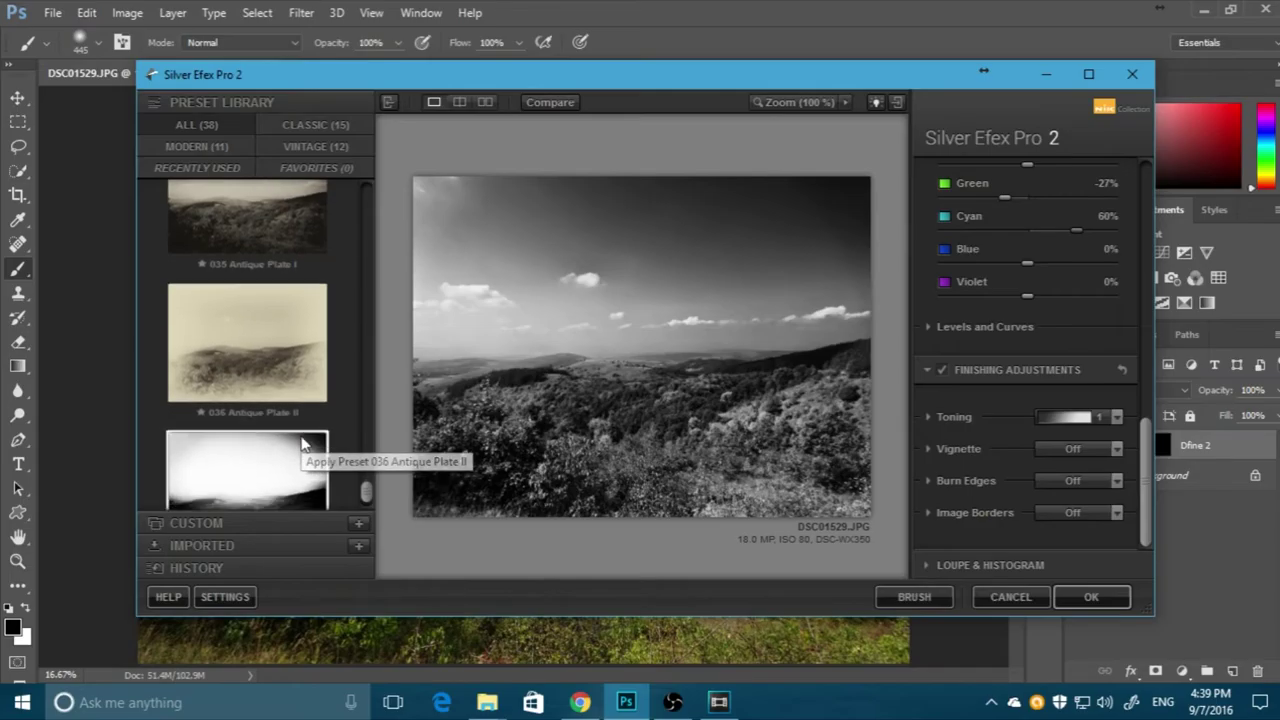
scroll(300, 435, "down", 2)
left_click(240, 305)
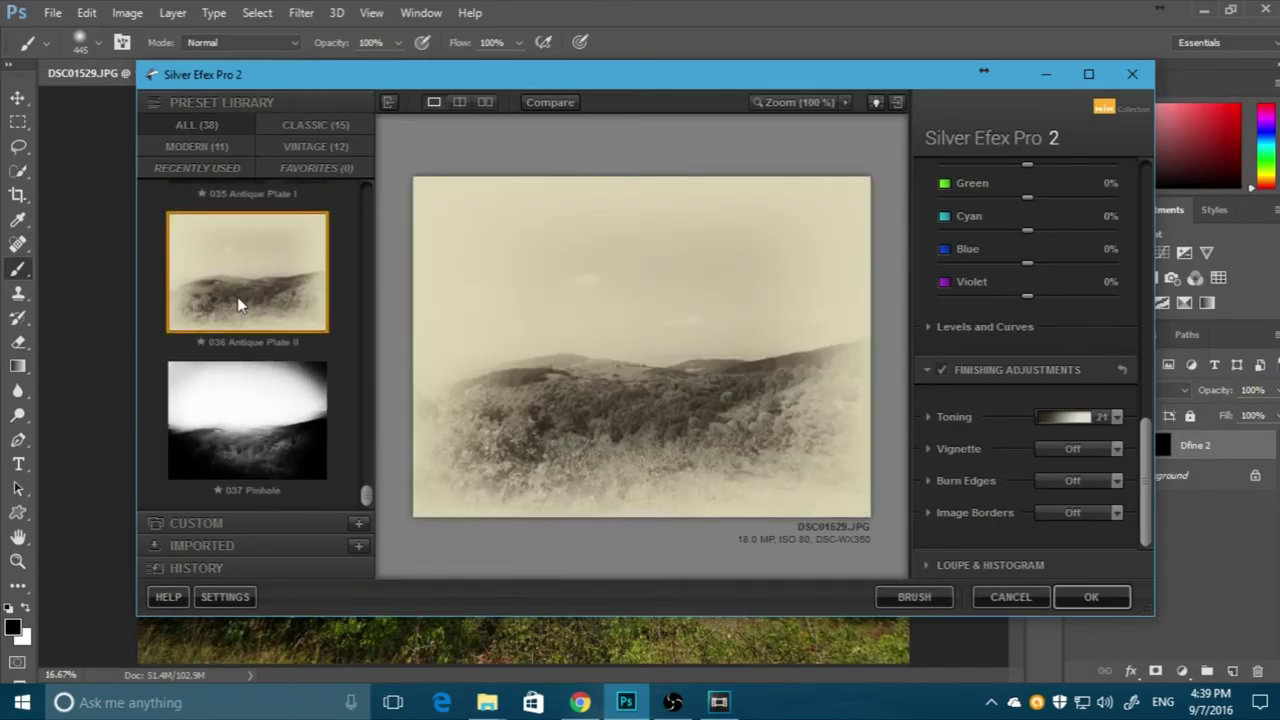
Try the 034 Yellowed 2 preset instead
scroll(214, 396, "up", 2)
scroll(214, 396, "up", 2)
scroll(214, 396, "up", 1)
scroll(214, 396, "up", 2)
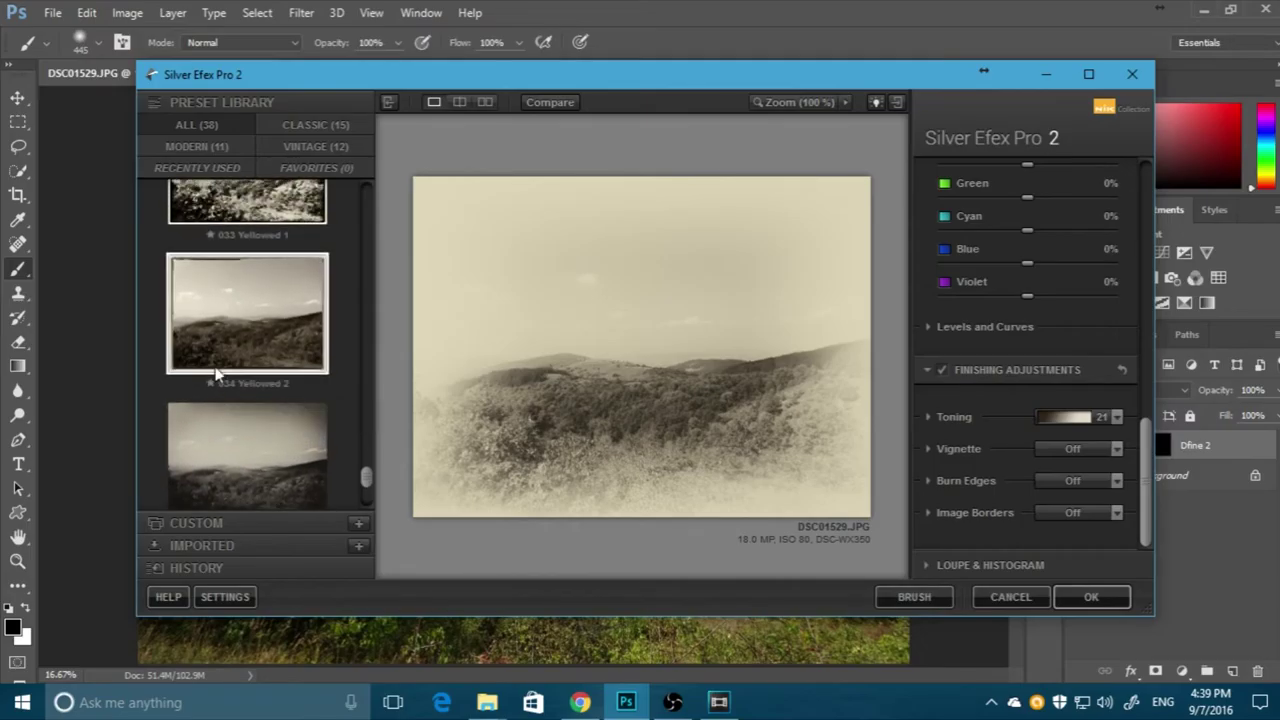
left_click(217, 370)
Close Silver Efex Pro 2 without applying, returning to the colour photo
scroll(217, 370, "up", 1)
scroll(217, 370, "up", 2)
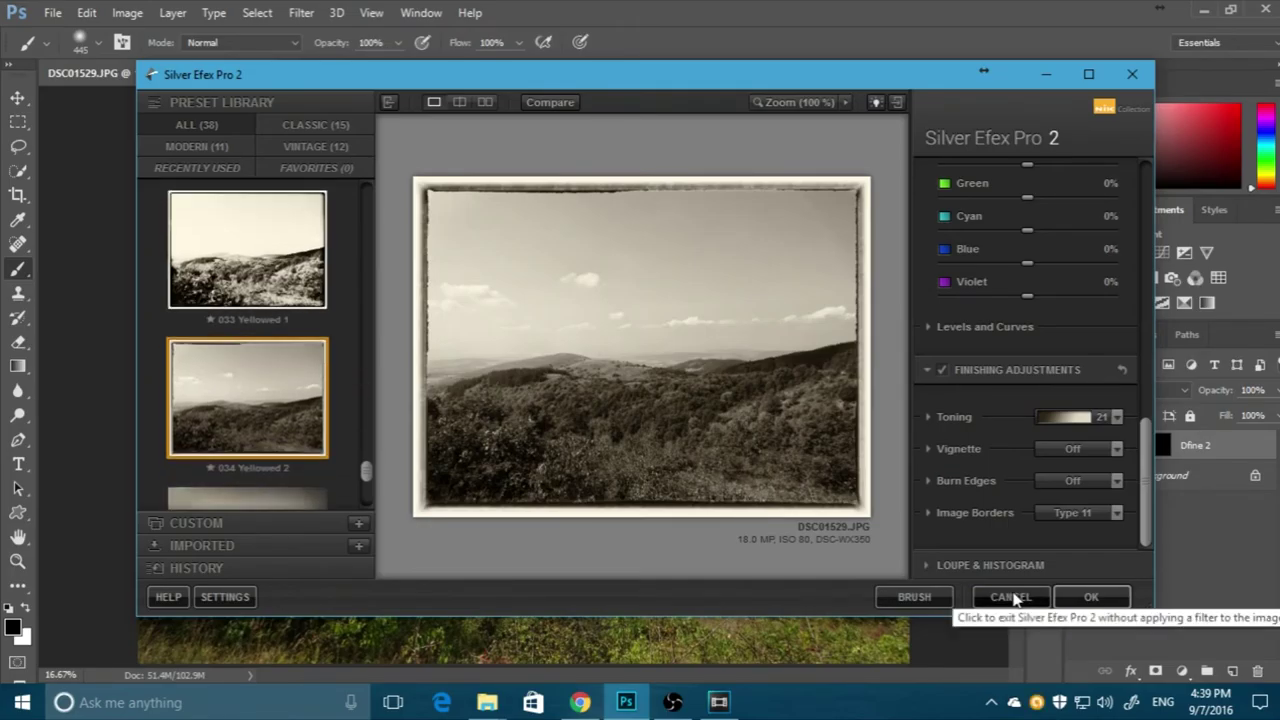
left_click(1010, 596)
left_click(299, 13)
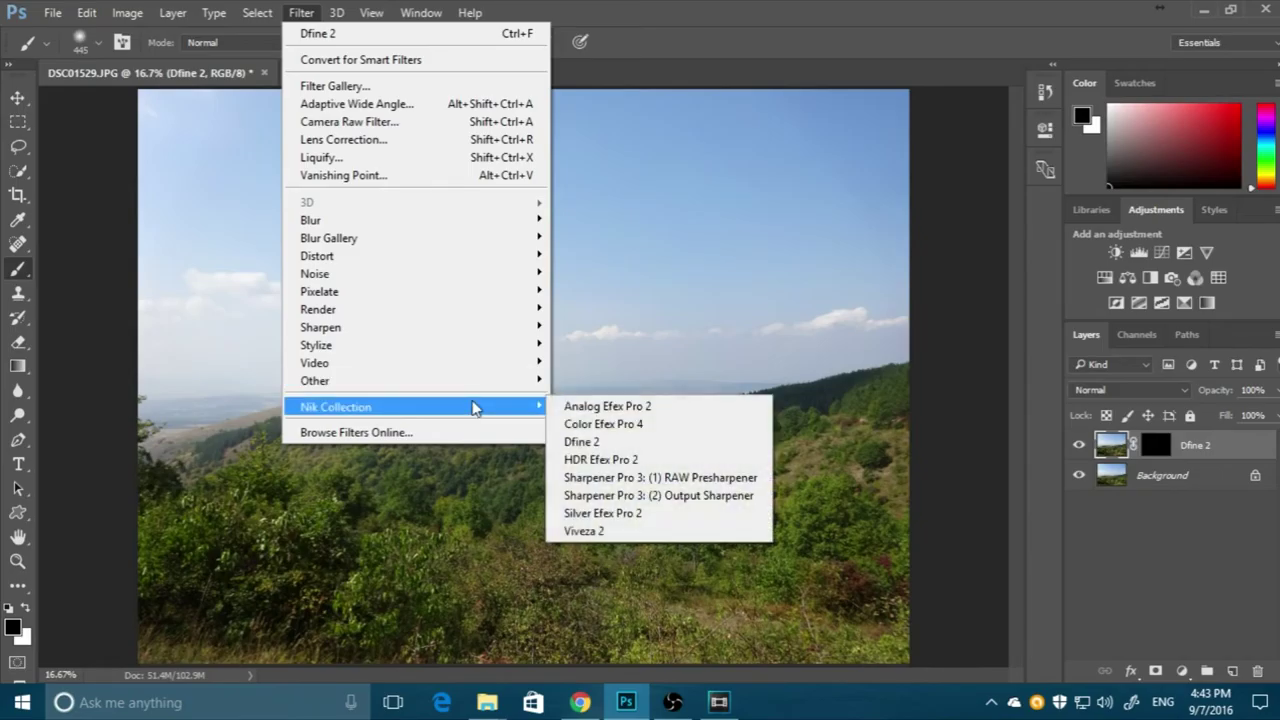
mouse_move(335, 406)
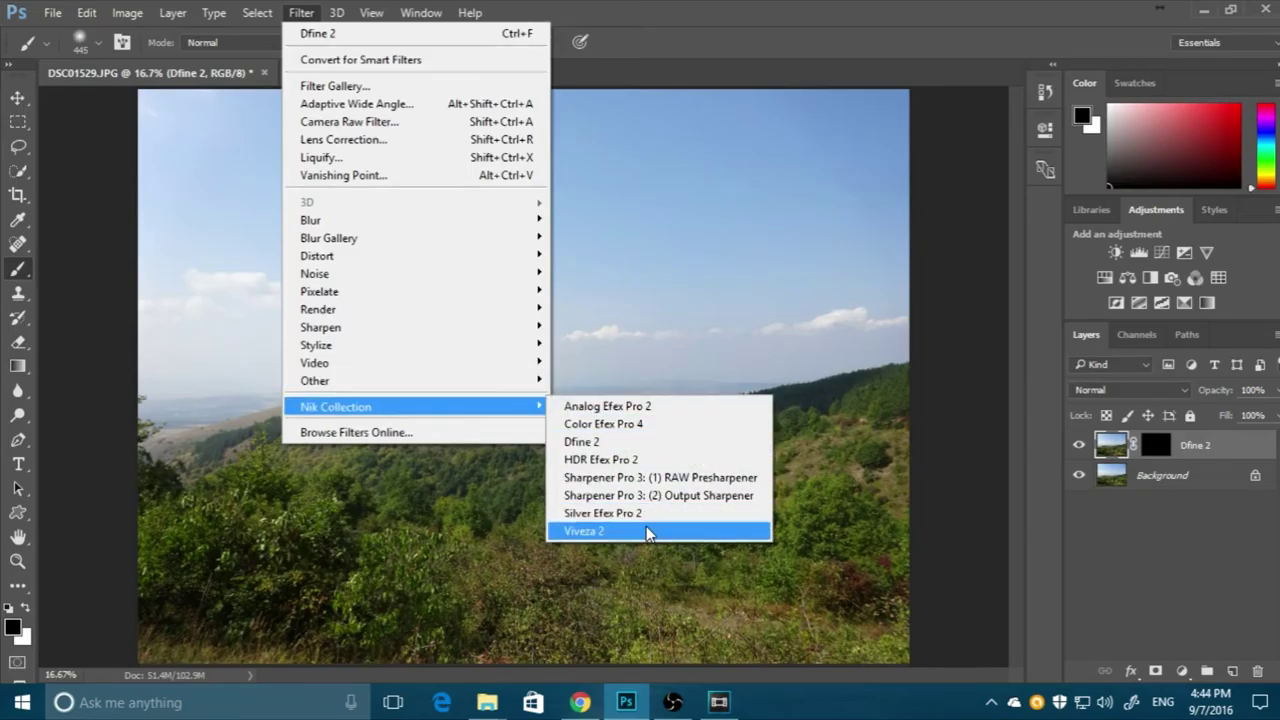
Open Viveza 2 and set Brightness 19%, Contrast 37%, Saturation 60%, Structure -30%
left_click(646, 528)
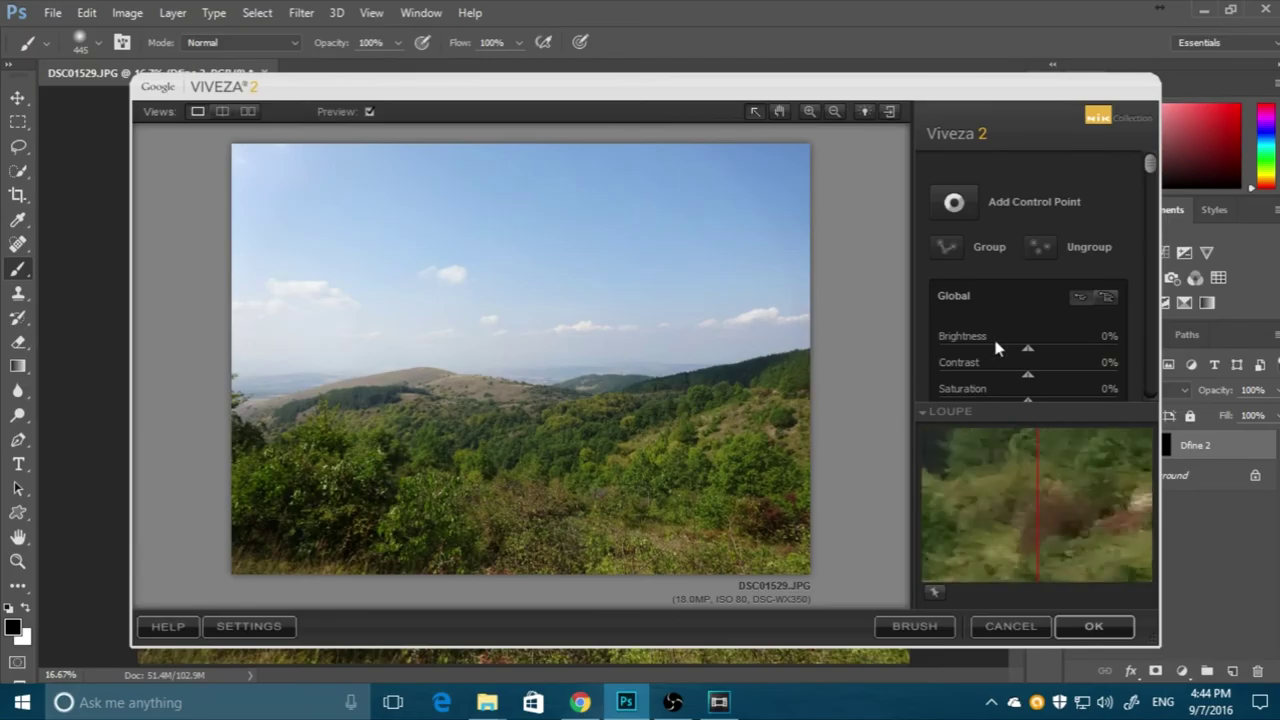
left_click_drag(1151, 163, 1156, 225)
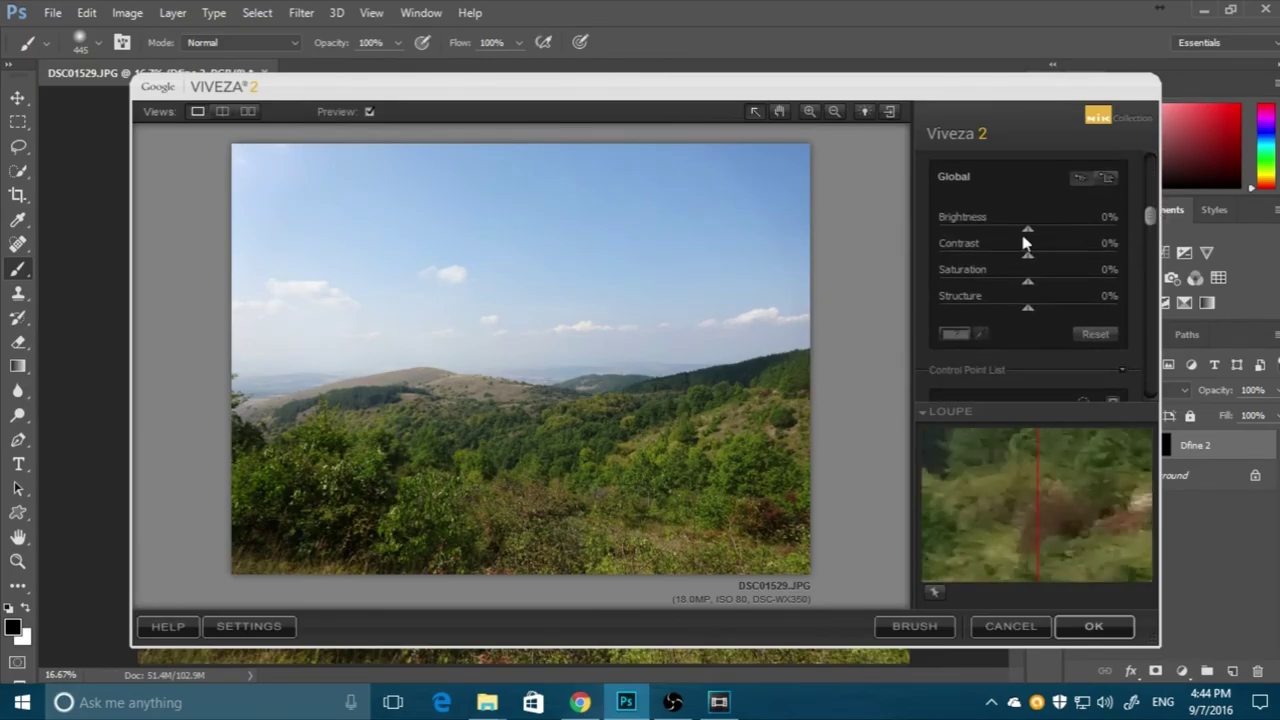
mouse_move(1068, 232)
left_mouse_down()
mouse_move(1029, 243)
mouse_move(1004, 233)
mouse_move(1043, 232)
mouse_move(1003, 257)
mouse_move(1062, 266)
mouse_move(1022, 289)
left_mouse_up()
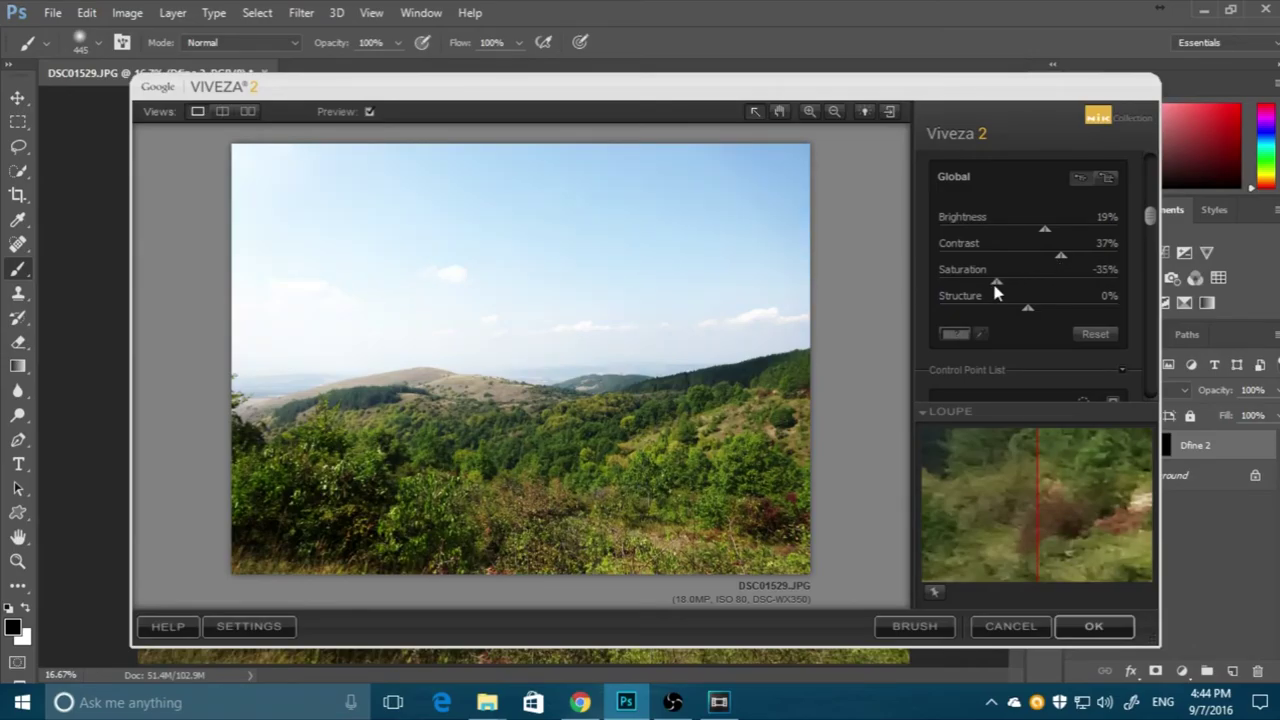
left_click_drag(995, 291, 1097, 287)
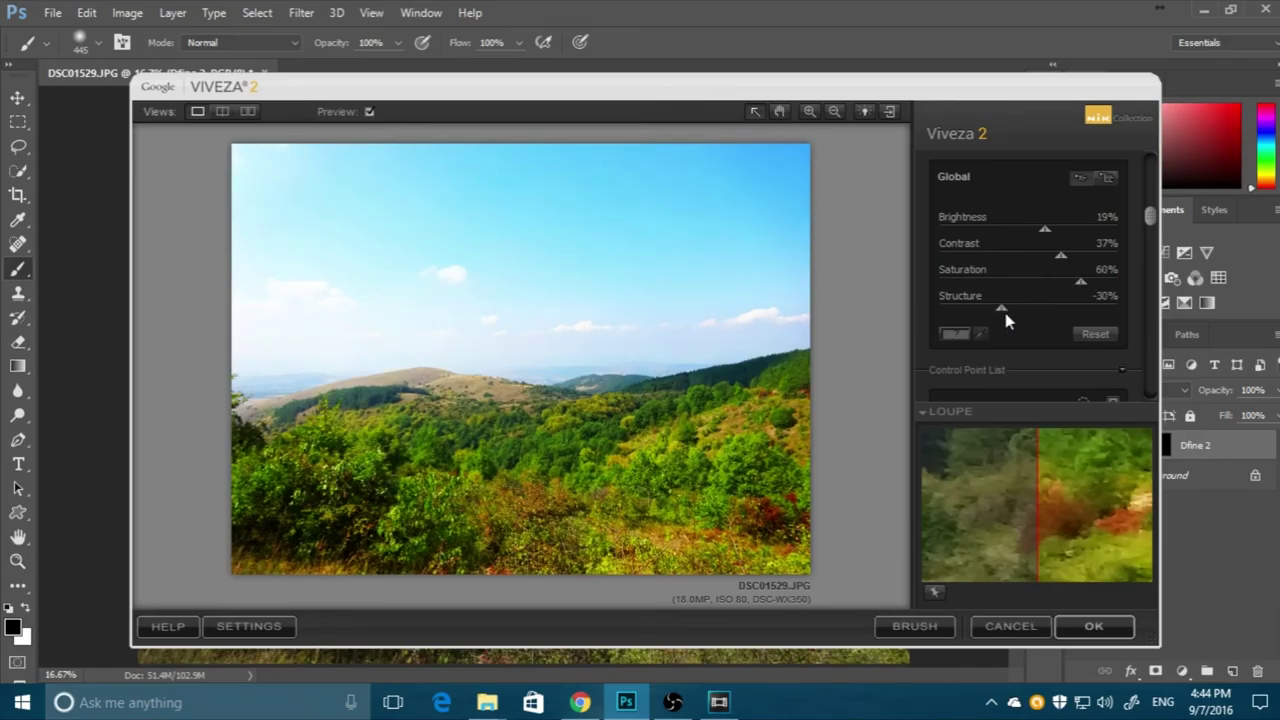
mouse_move(1150, 215)
left_mouse_down()
mouse_move(1145, 397)
mouse_move(1141, 369)
left_mouse_up()
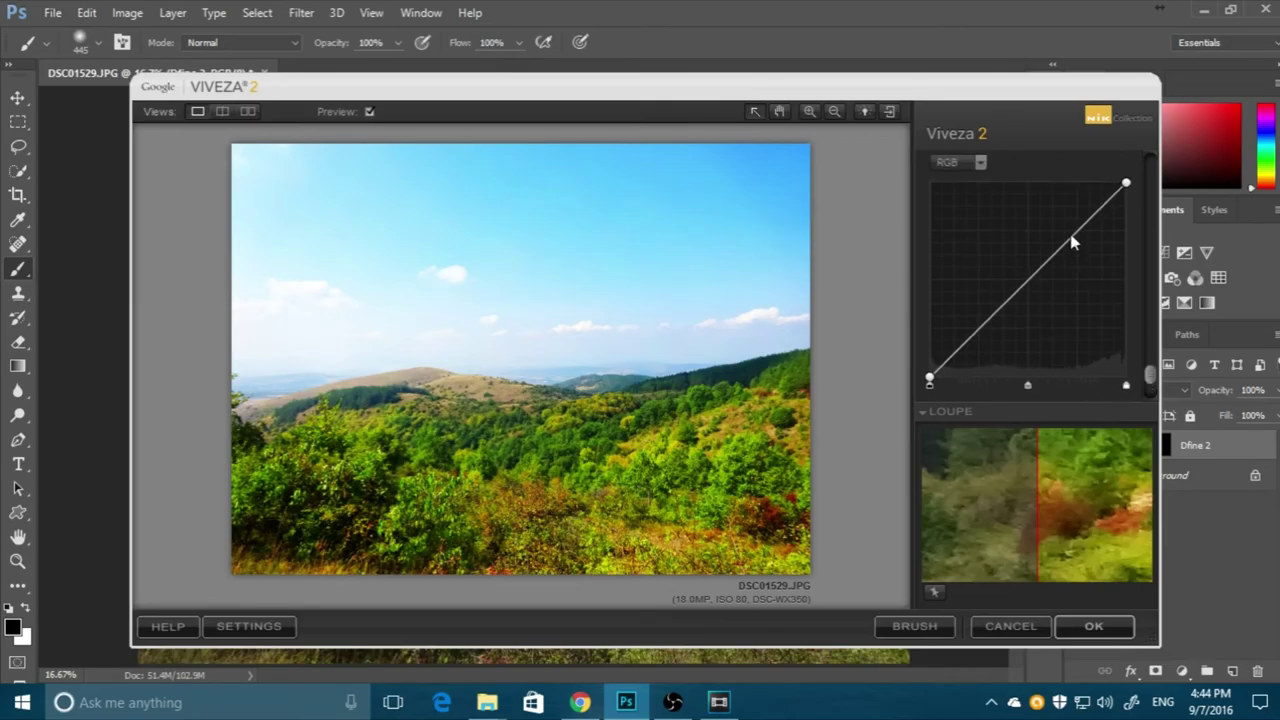
left_click_drag(1073, 240, 1092, 232)
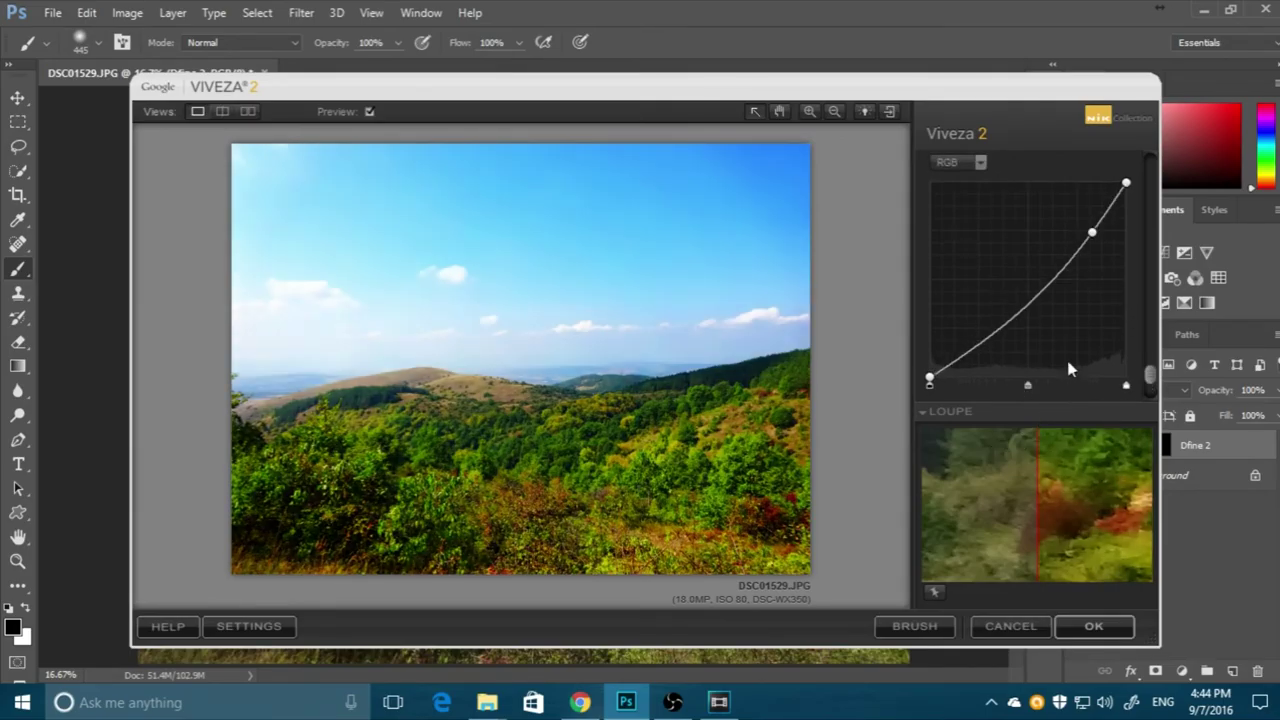
scroll(1150, 385, "down", 1)
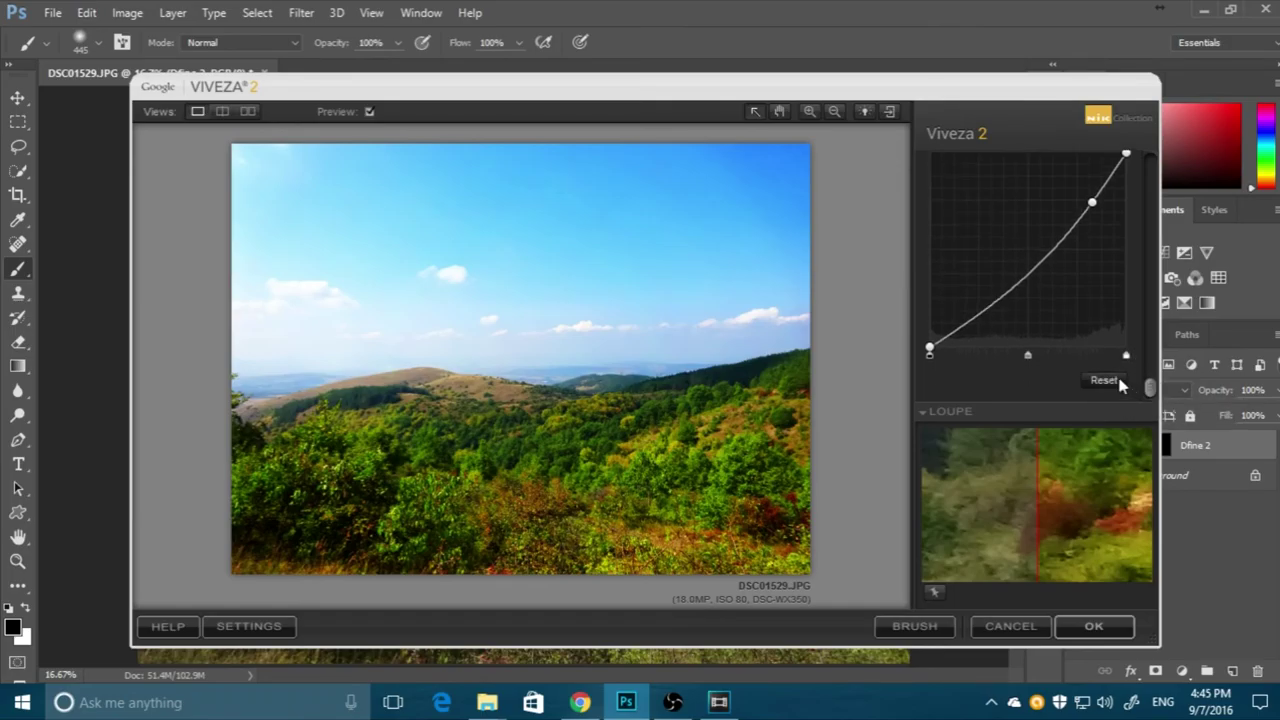
left_click(1104, 381)
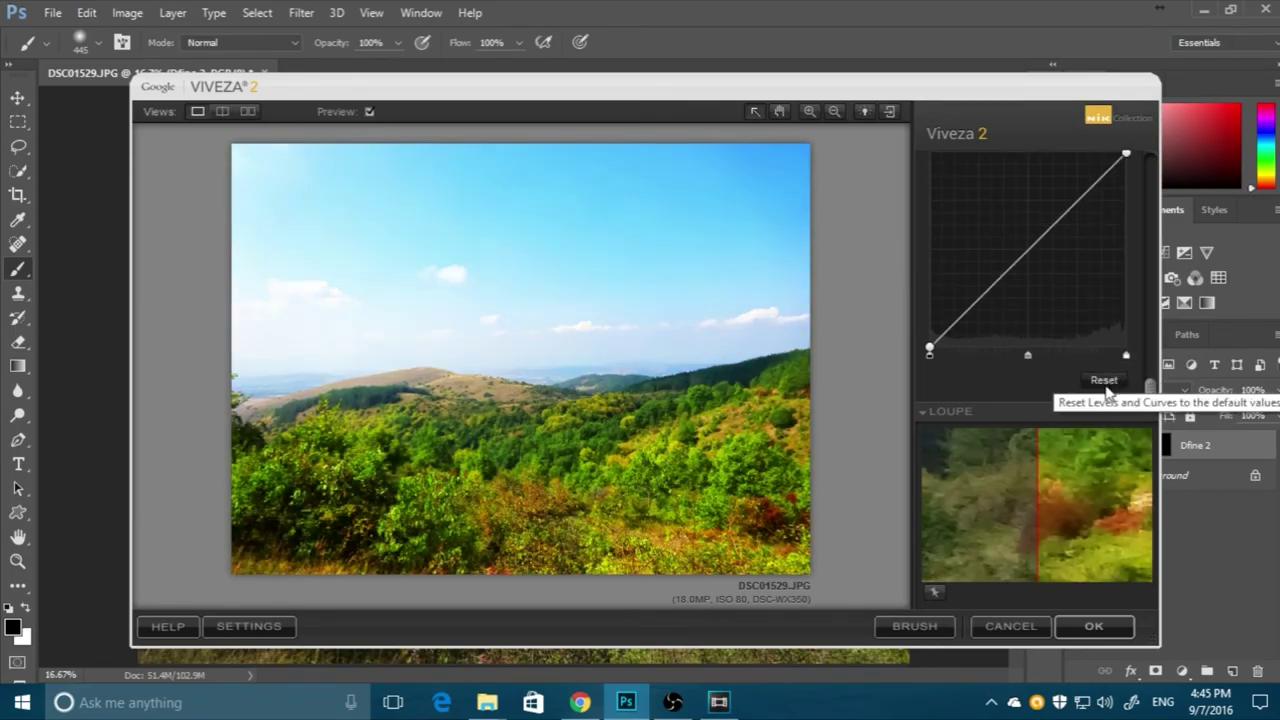